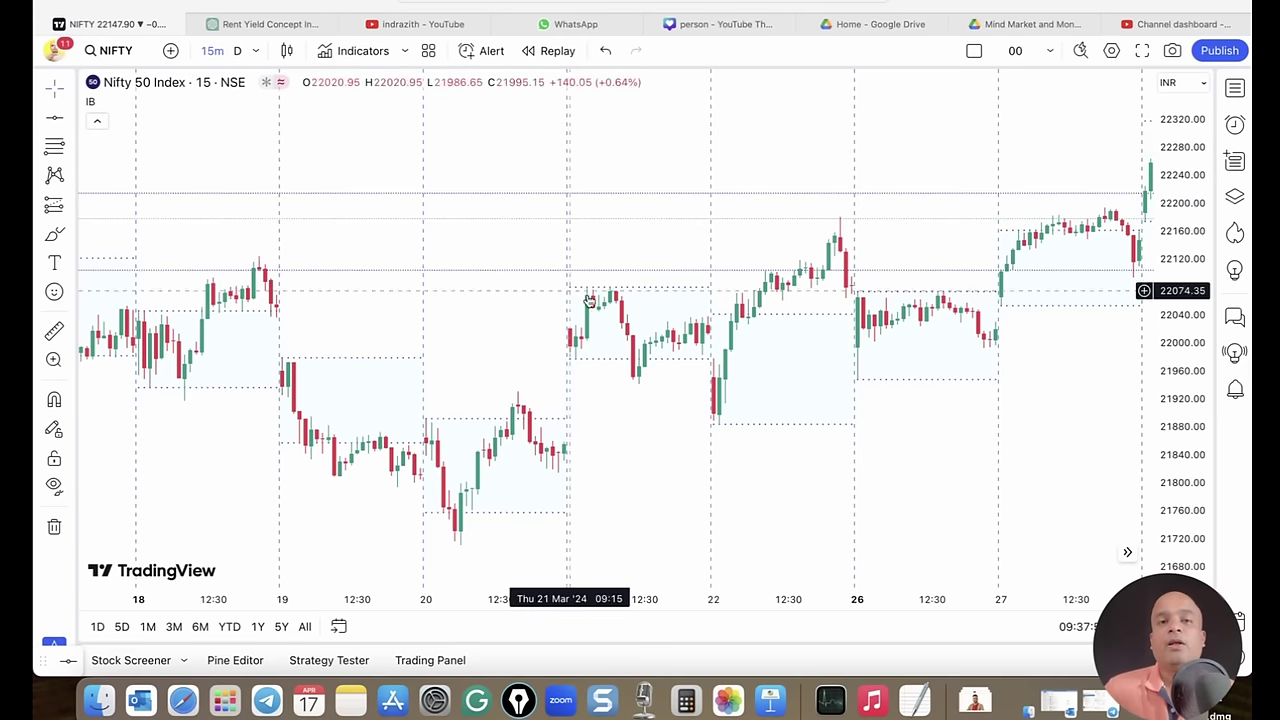
- Remove the IB indicator from the NIFTY chart and add the favourite Initial Balance - (IB) indicator again
mouse_move(97, 106)
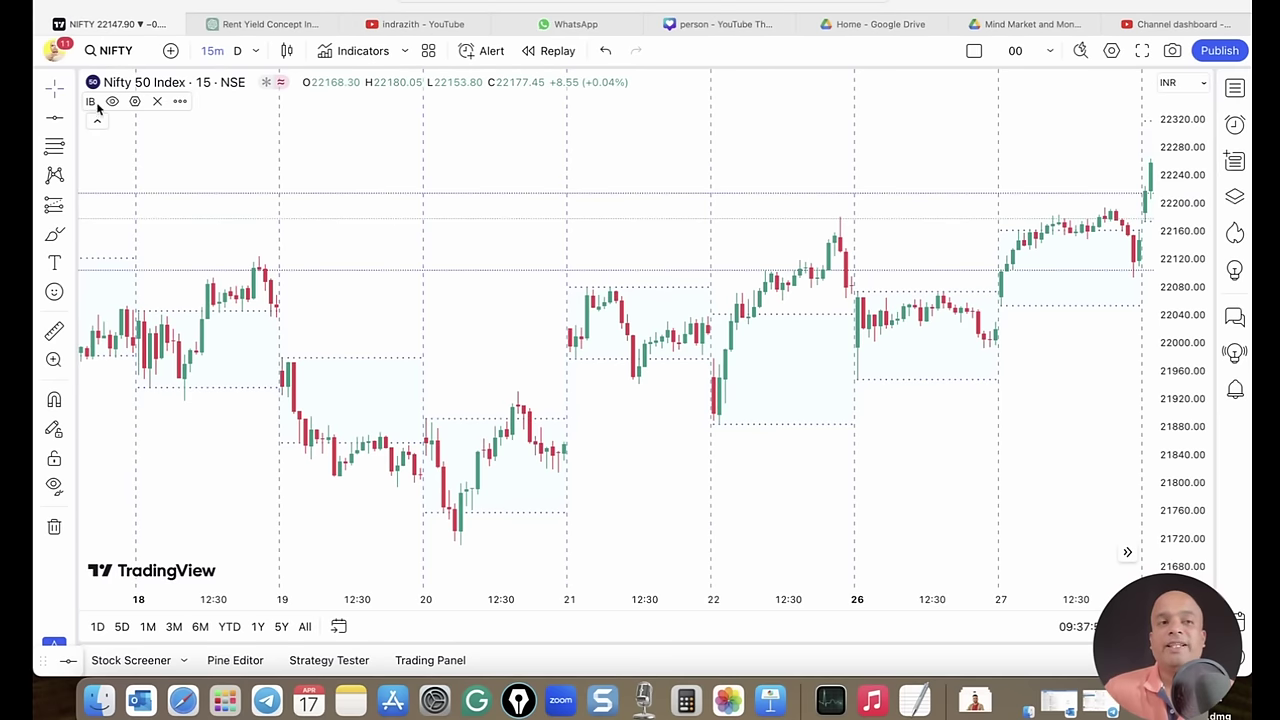
left_click(157, 104)
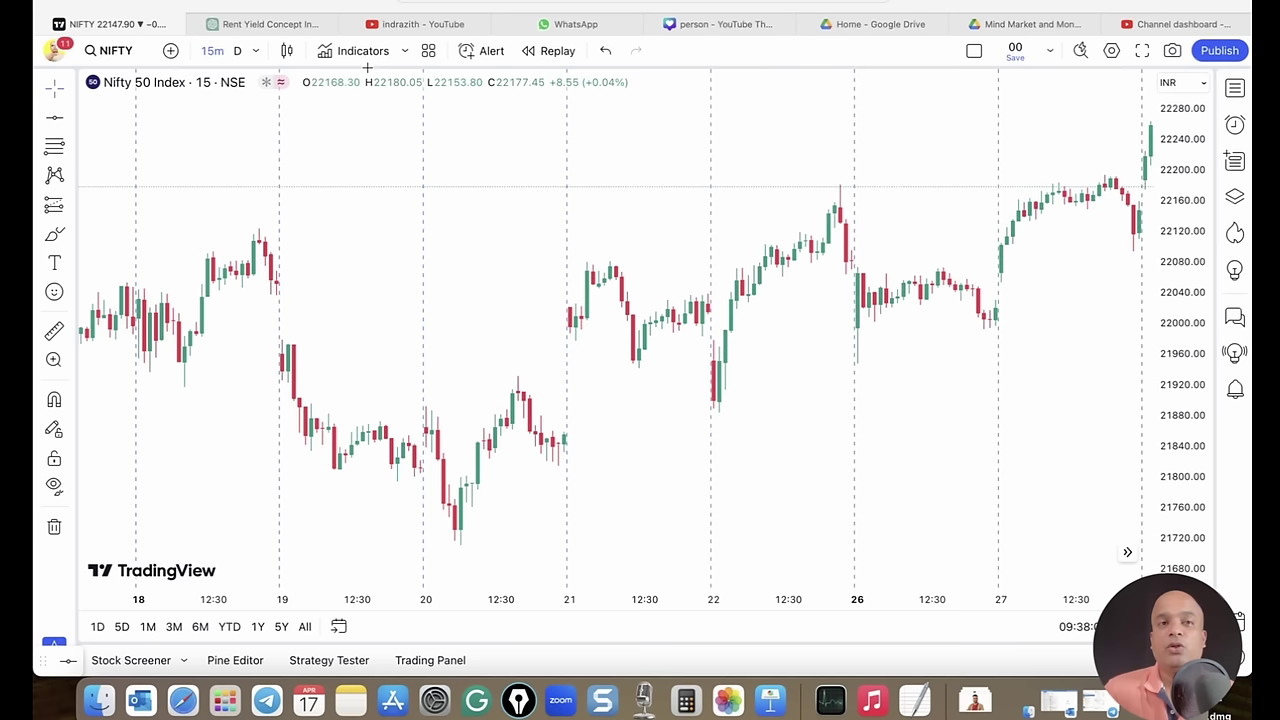
left_click(363, 51)
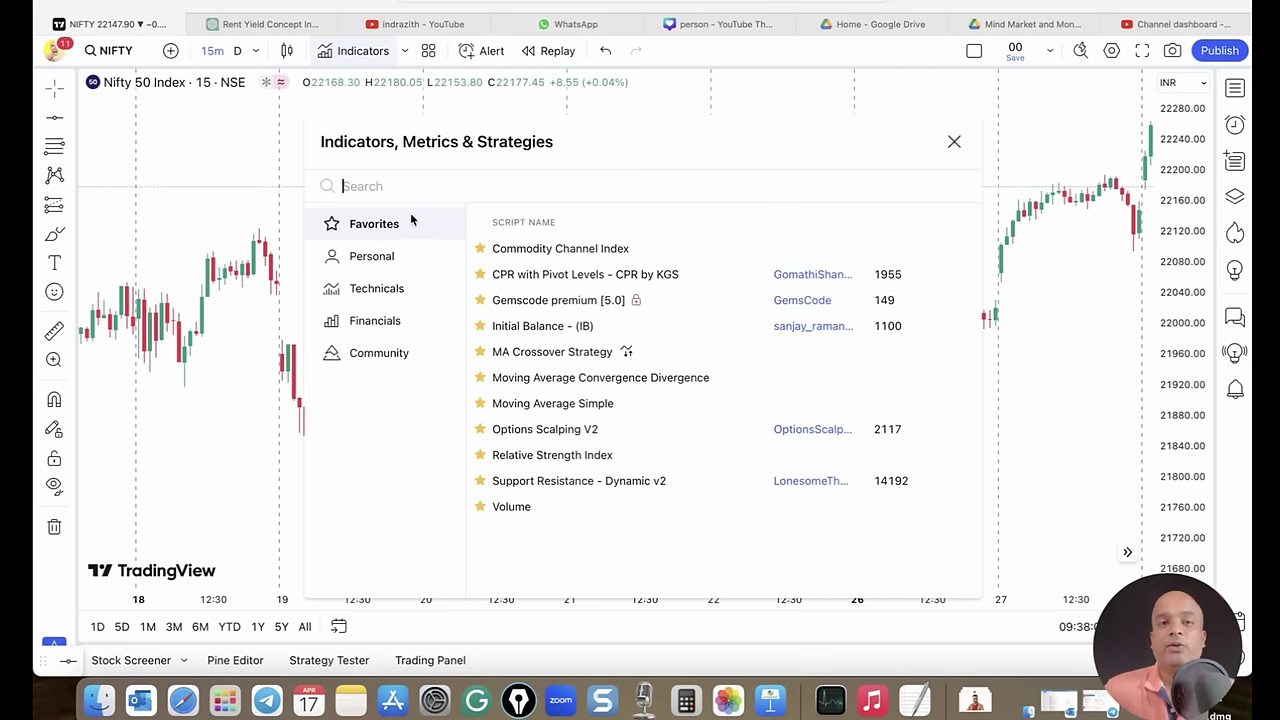
type("init")
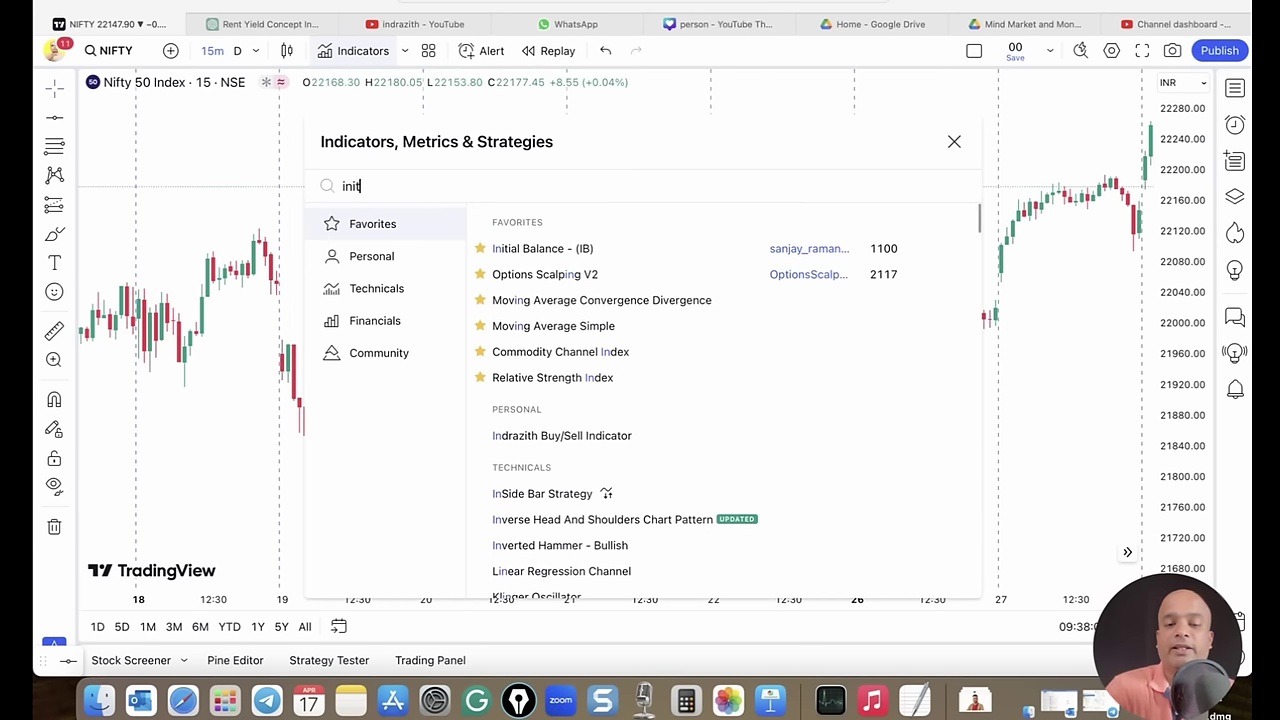
type("ia")
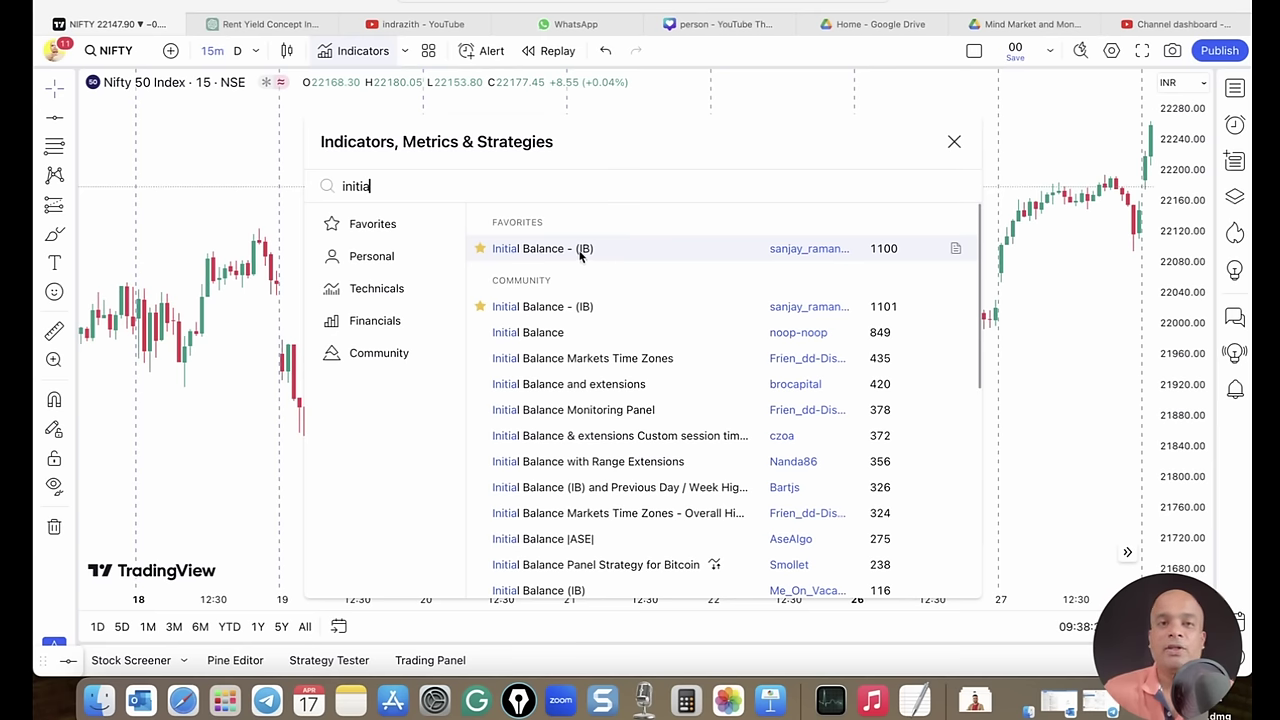
left_click(542, 252)
left_click(954, 141)
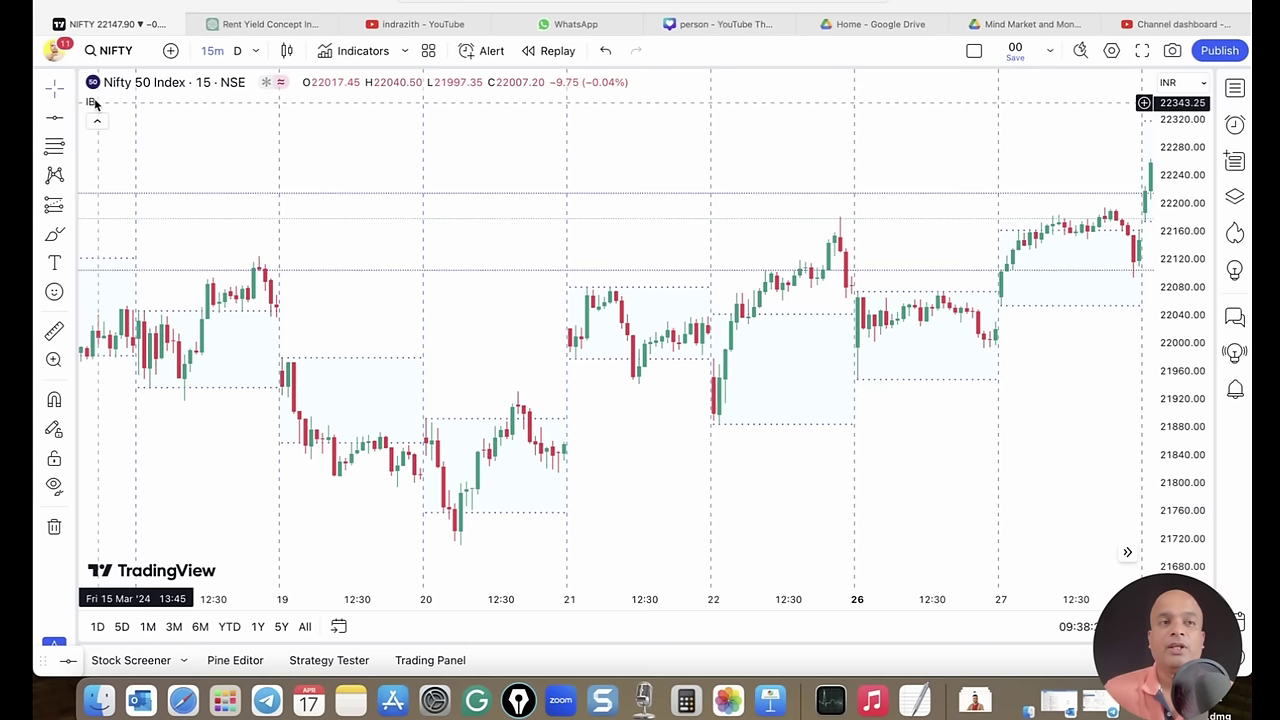
- Set the opacity of the IB indicator's plots background to 13%
left_click(131, 102)
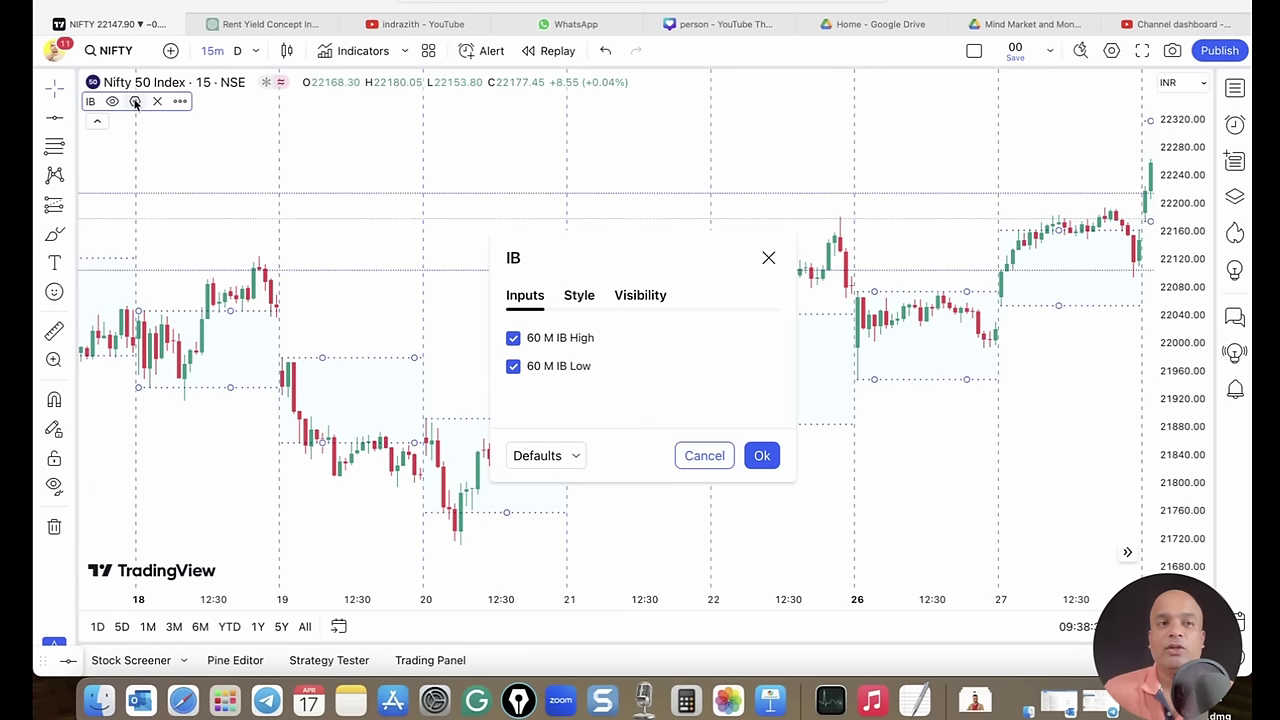
left_click(576, 298)
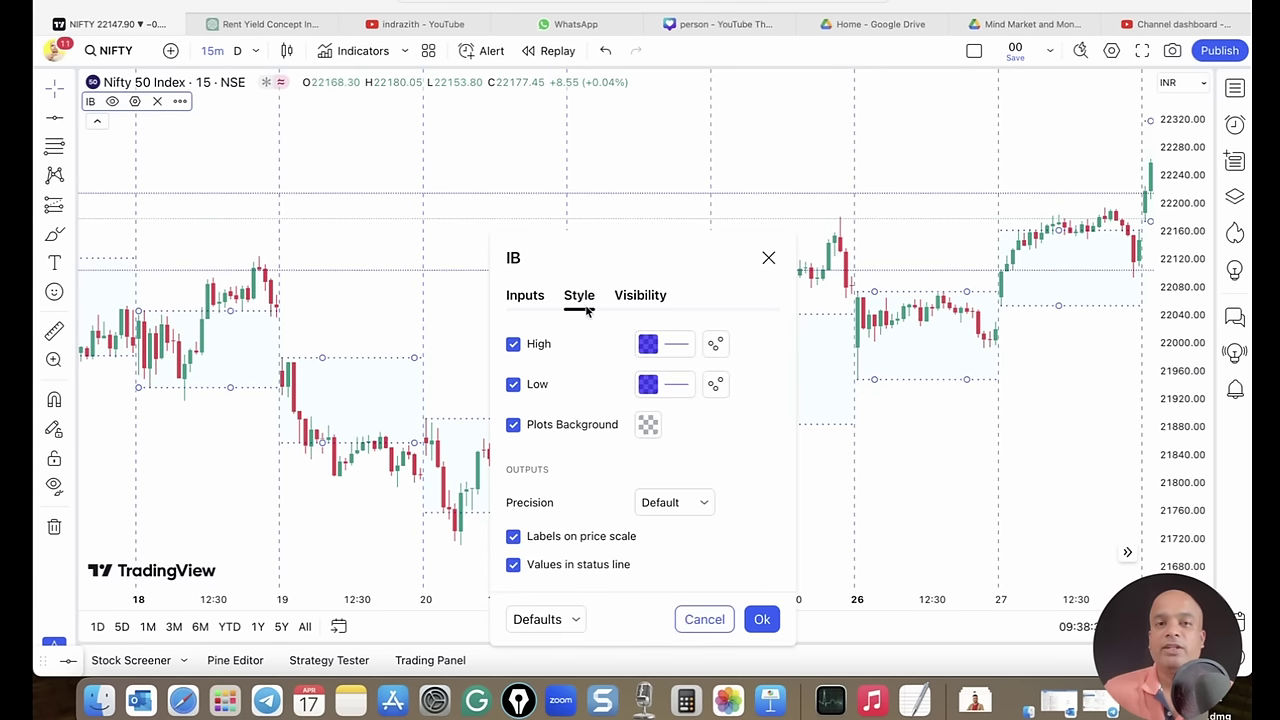
left_click(649, 426)
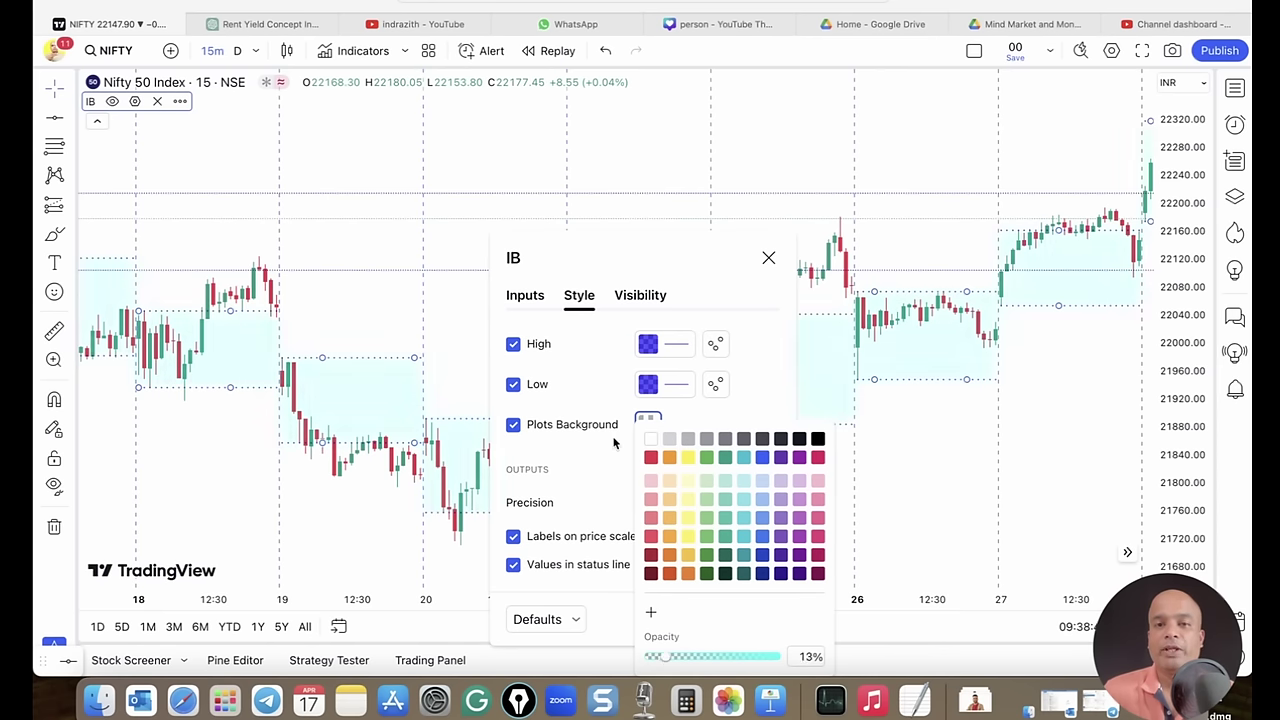
left_click(768, 259)
- Reset the chart view and examine how price behaves around the initial balance zones of the 4 to 16 April sessions
right_click(646, 186)
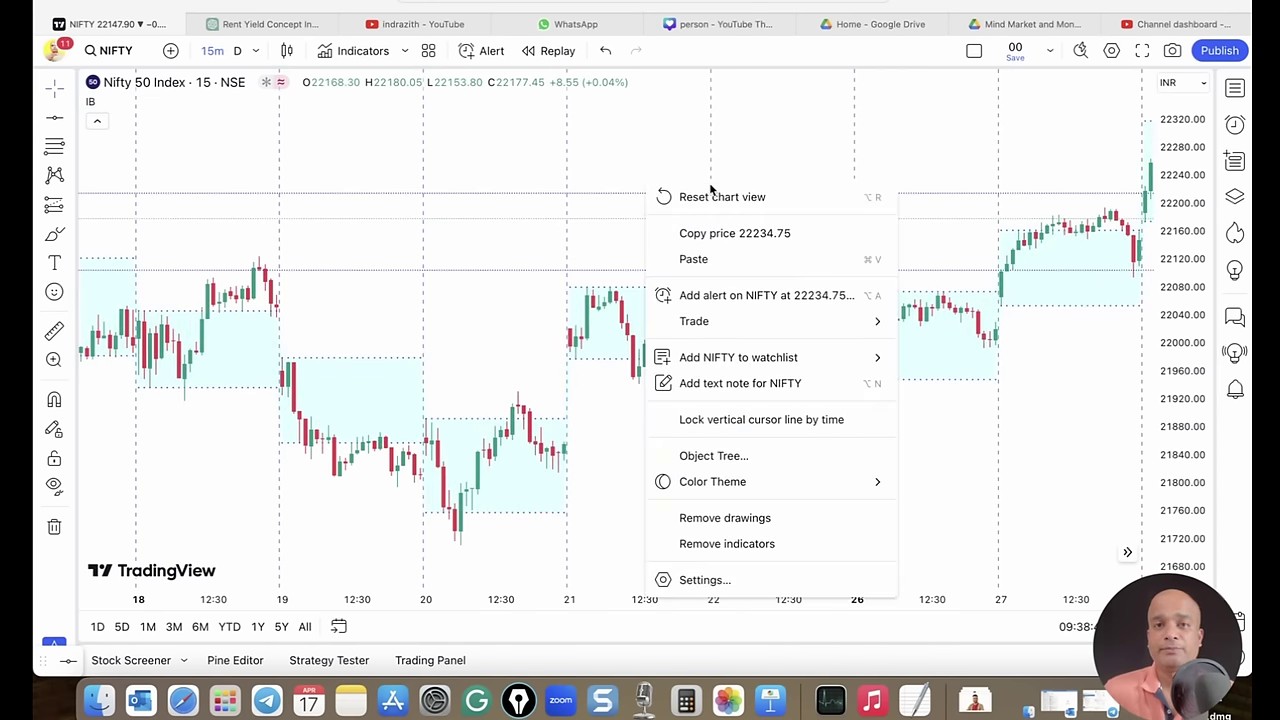
left_click(665, 196)
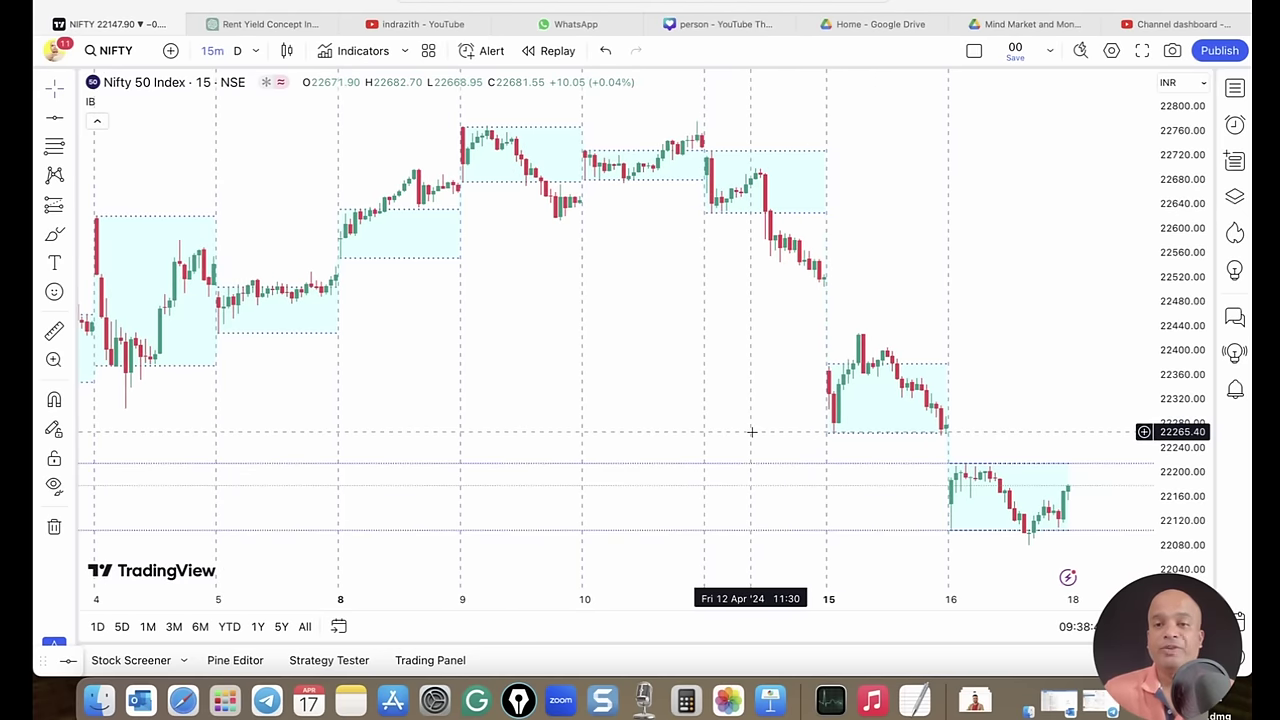
scroll(705, 391, "left", 3)
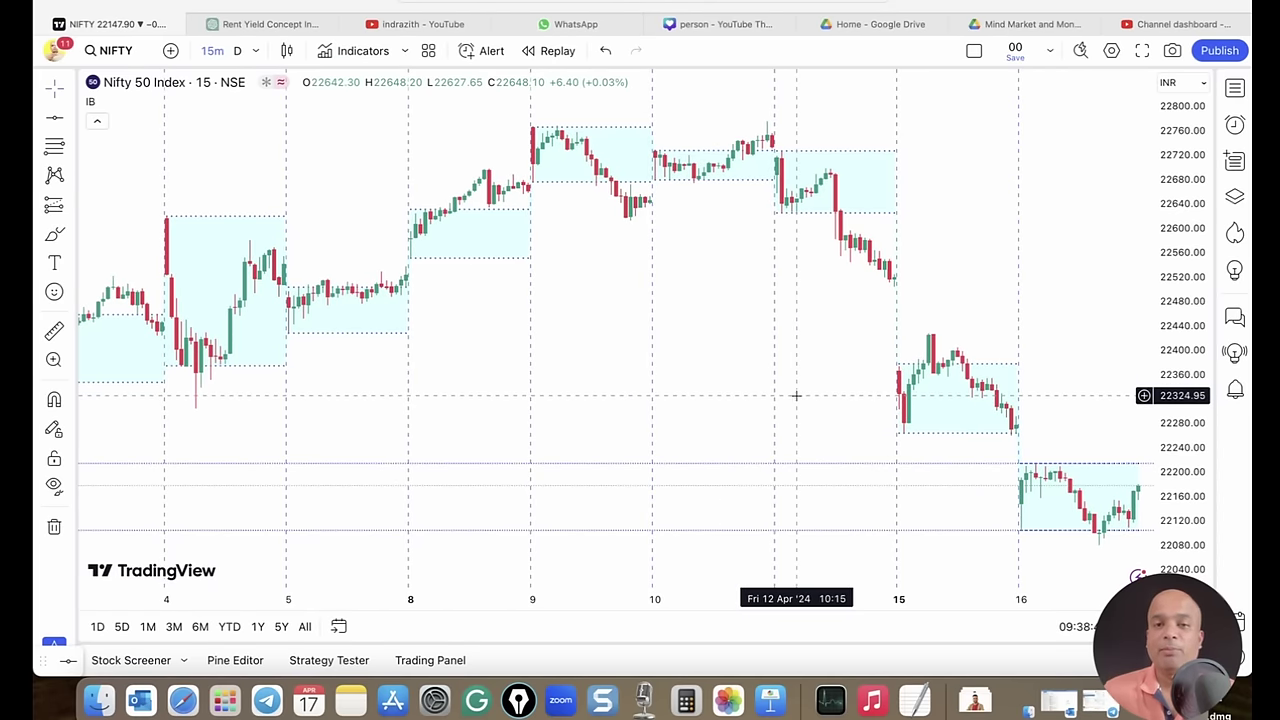
left_click_drag(794, 395, 714, 397)
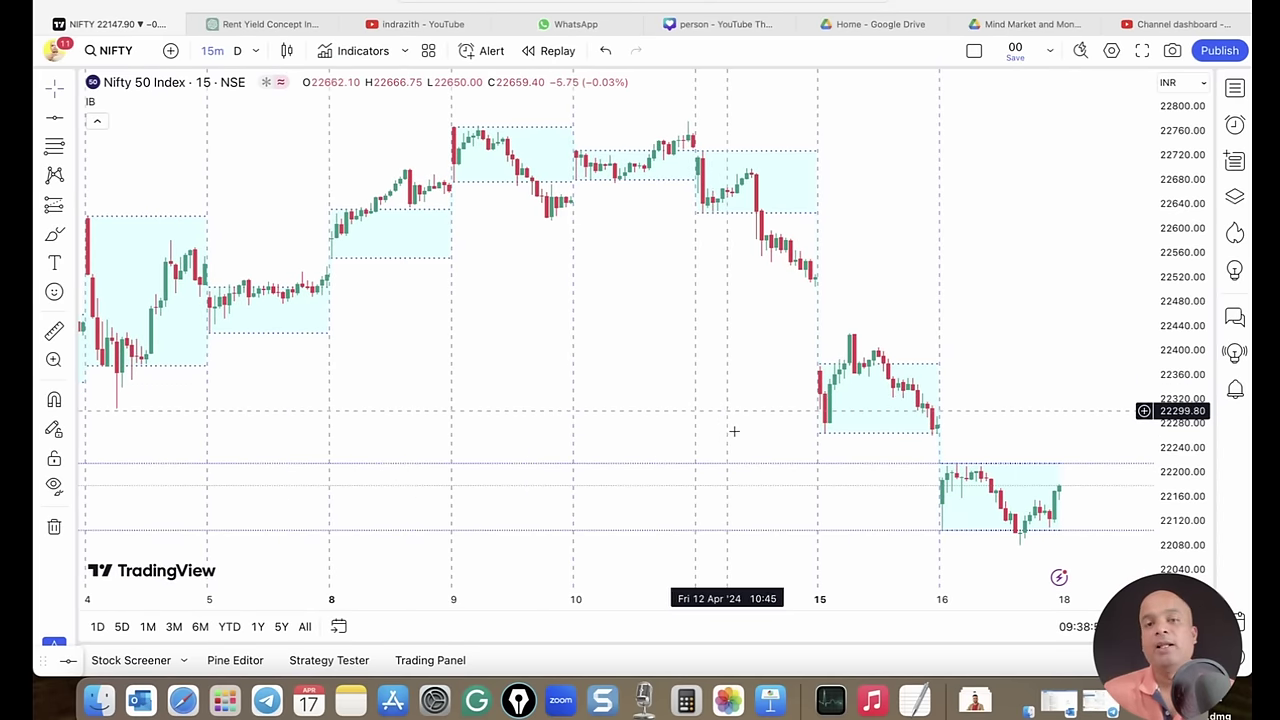
scroll(734, 431, "down", 1)
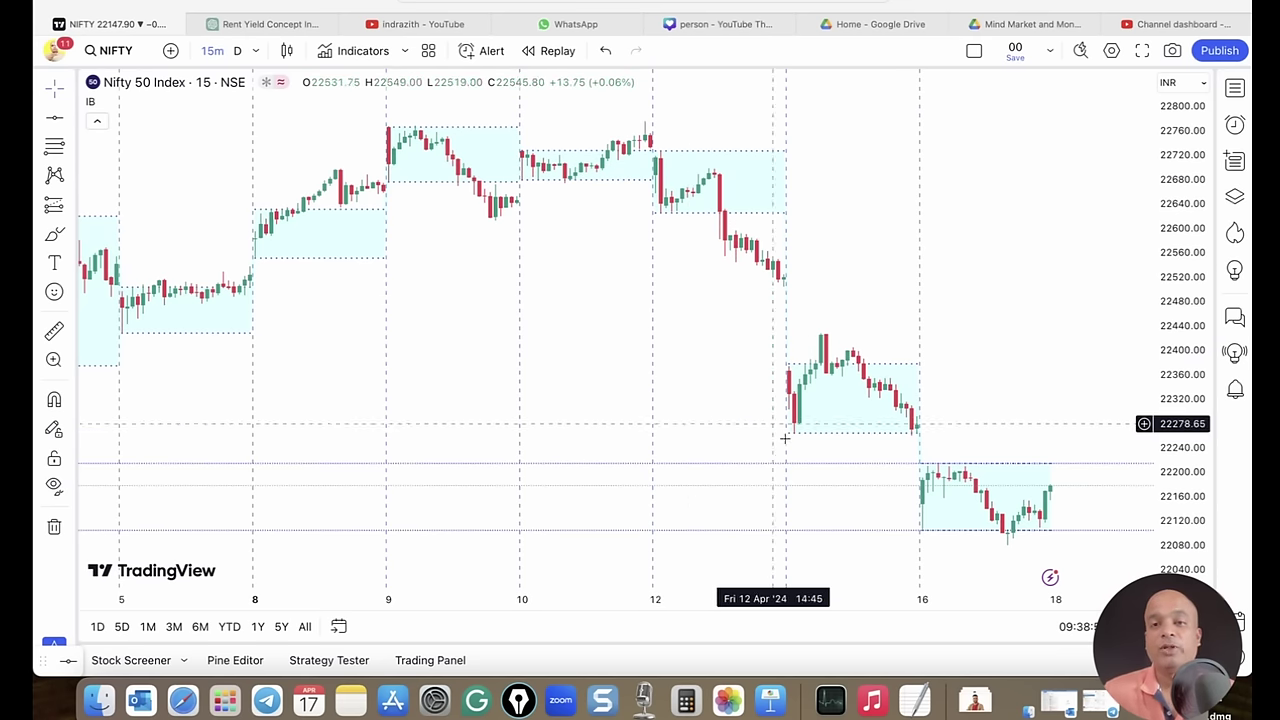
left_click_drag(652, 396, 841, 393)
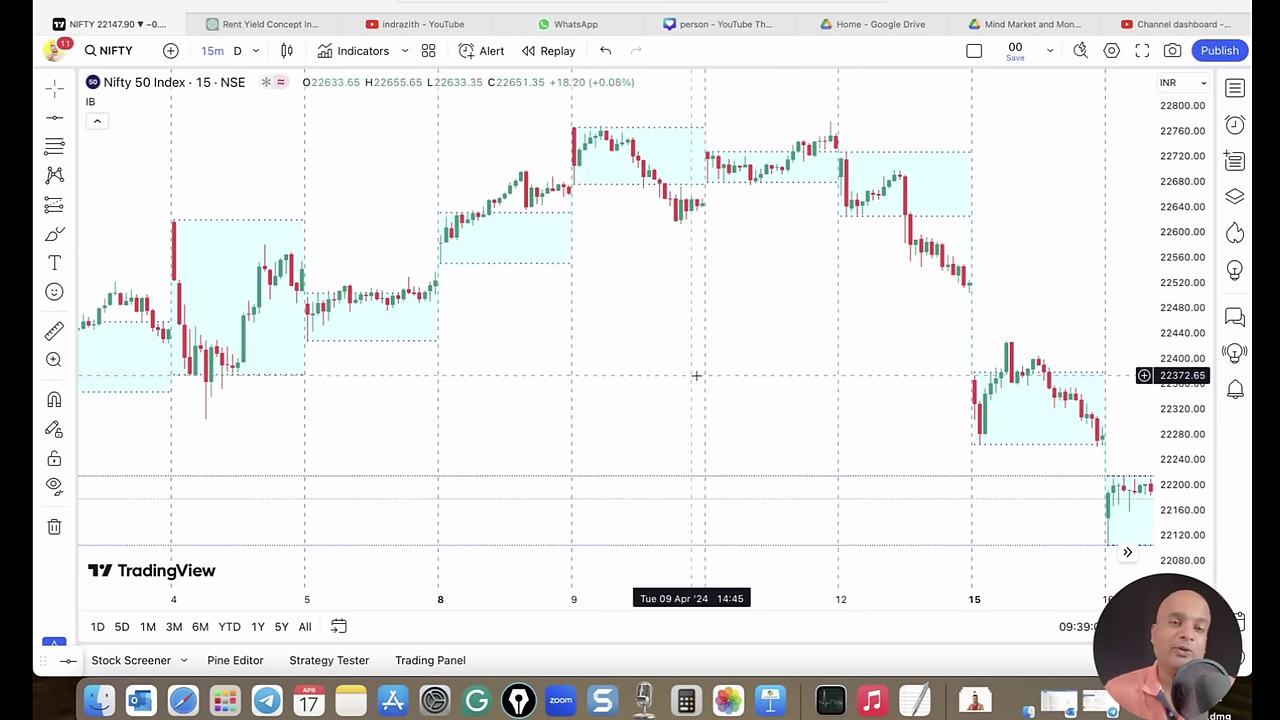
left_click_drag(757, 371, 509, 380)
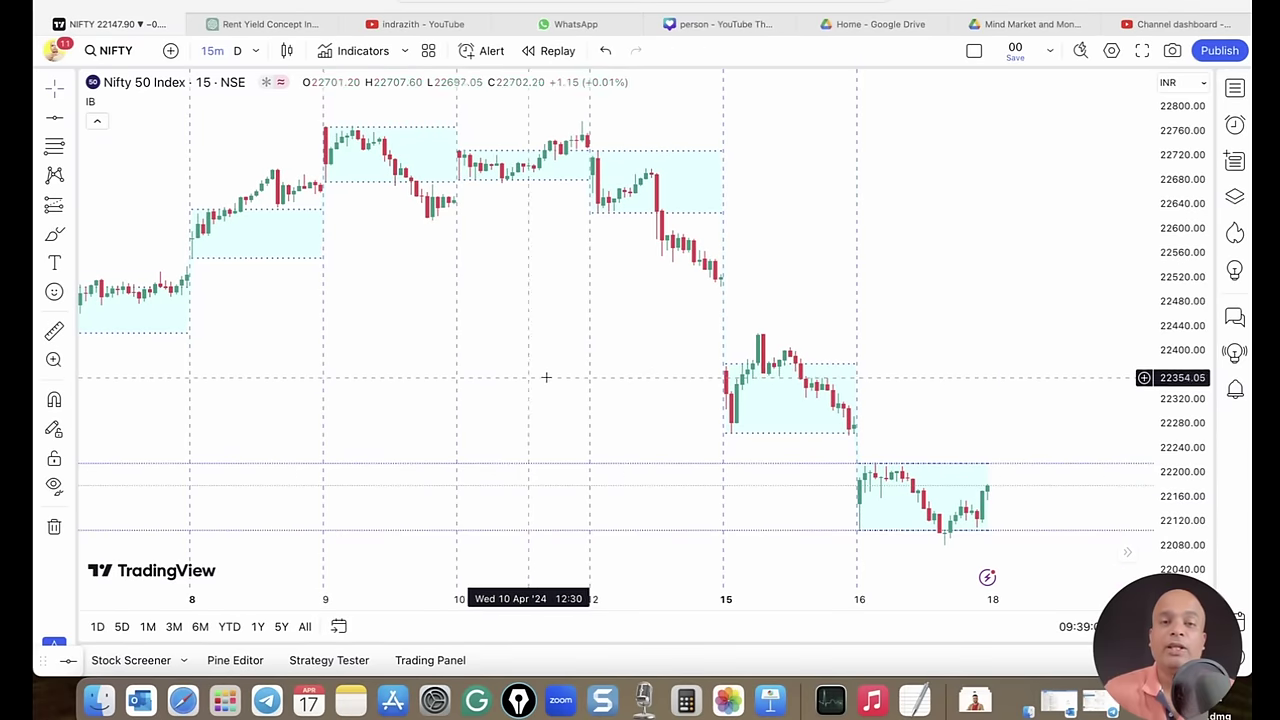
left_click_drag(671, 374, 614, 378)
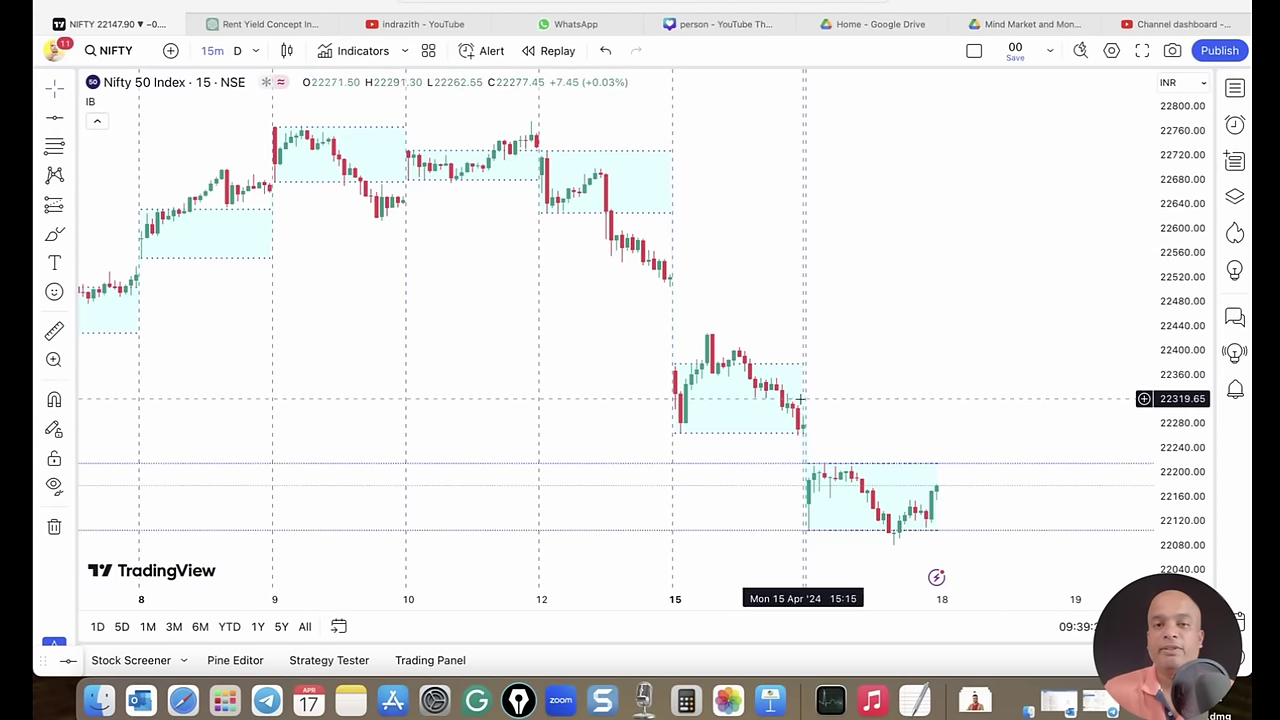
left_click_drag(609, 348, 846, 366)
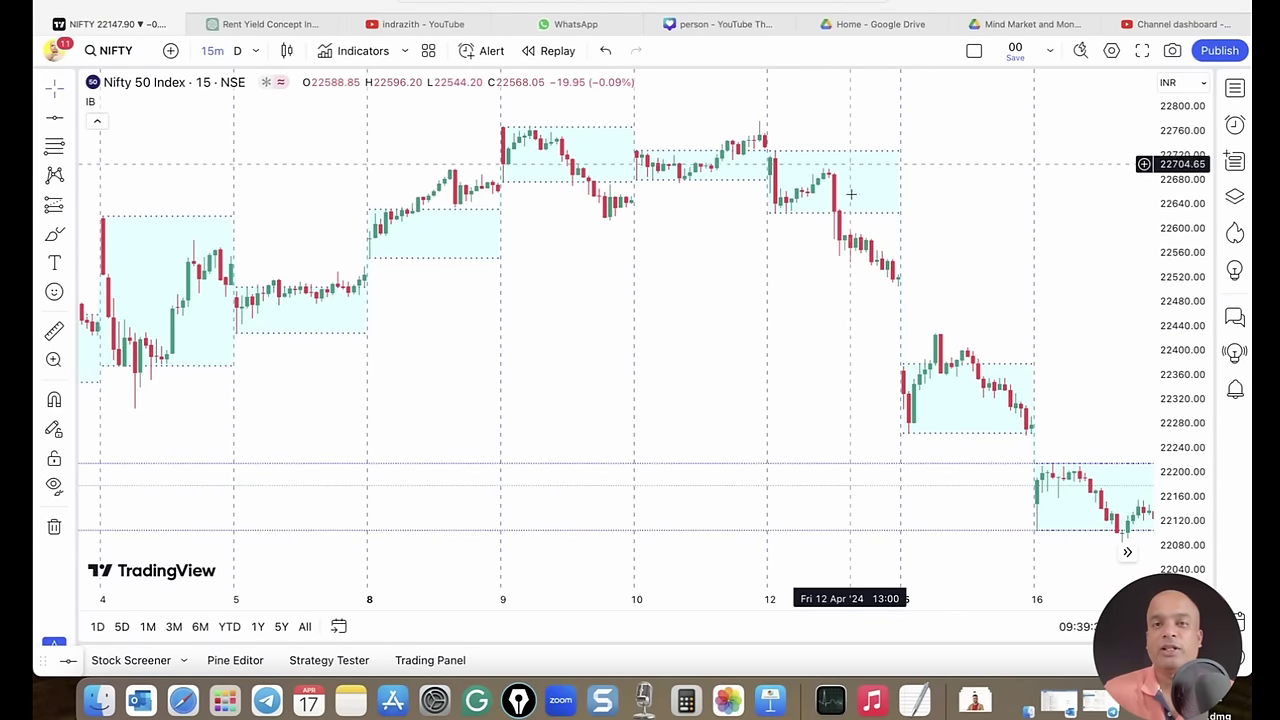
left_click_drag(700, 269, 794, 266)
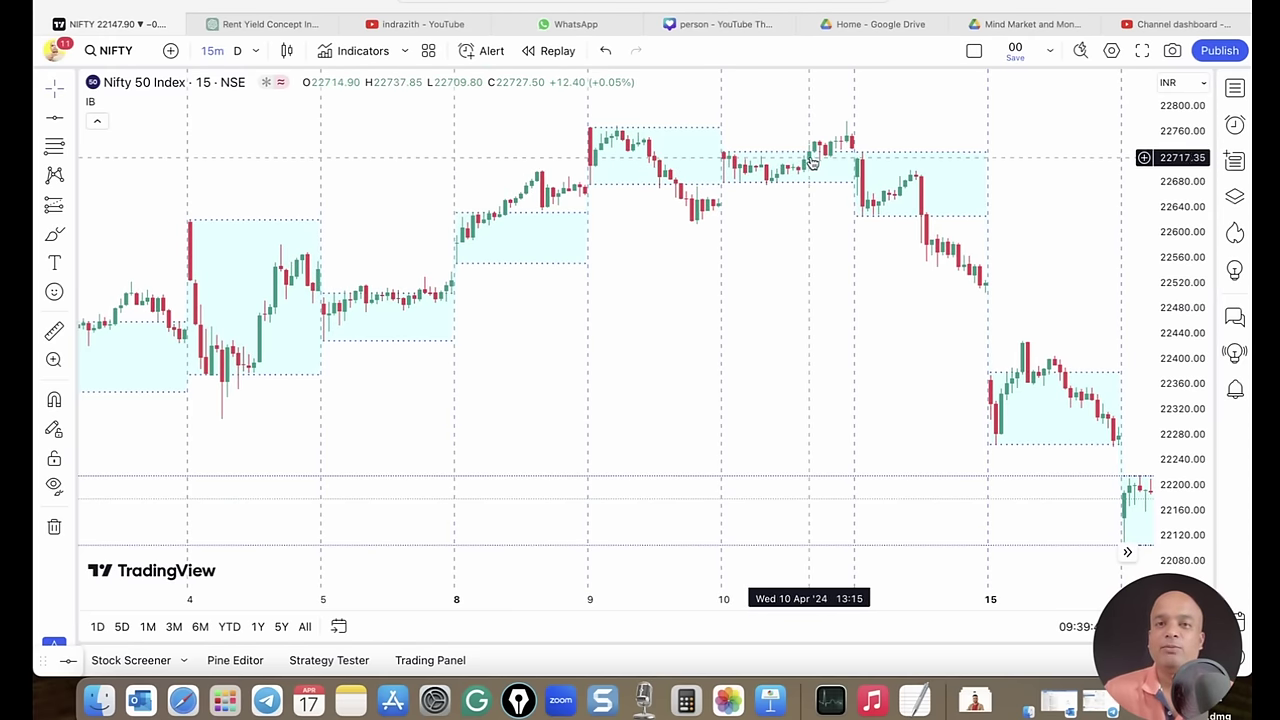
- Examine the initial balance zones of the earlier sessions, going back from 10 April to 18 March
scroll(740, 255, "left", 5)
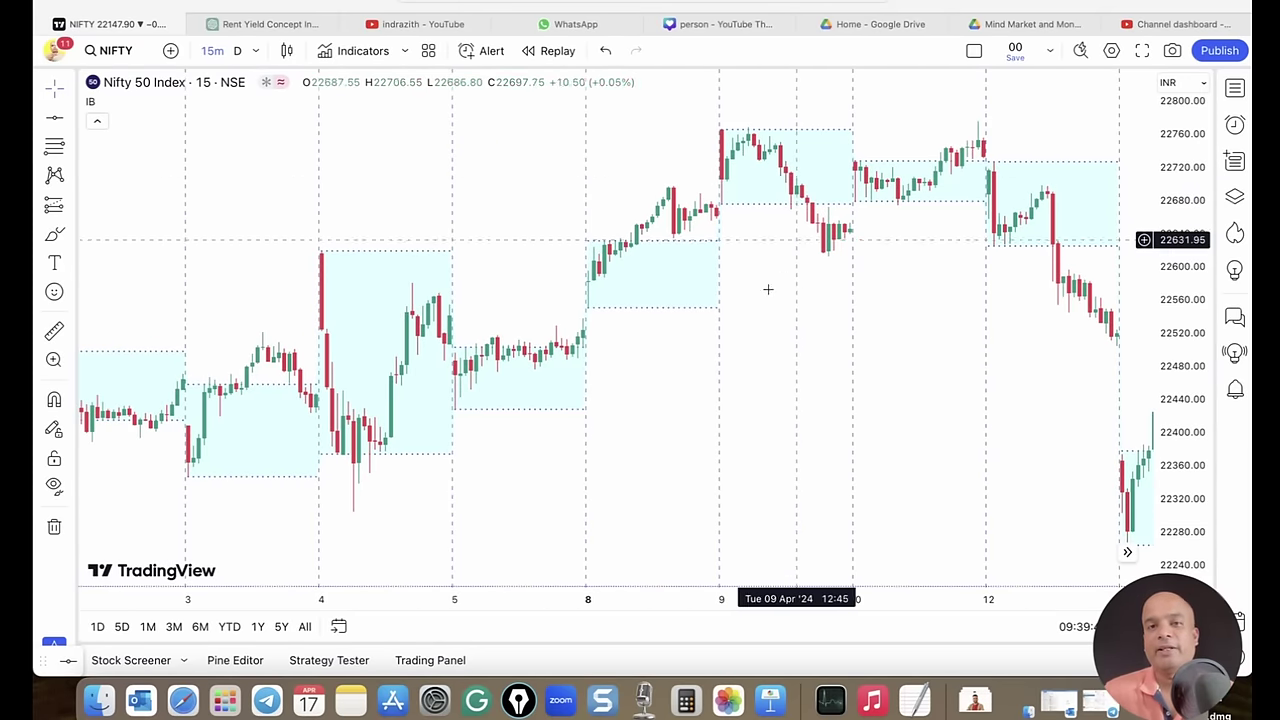
scroll(766, 289, "left", 3)
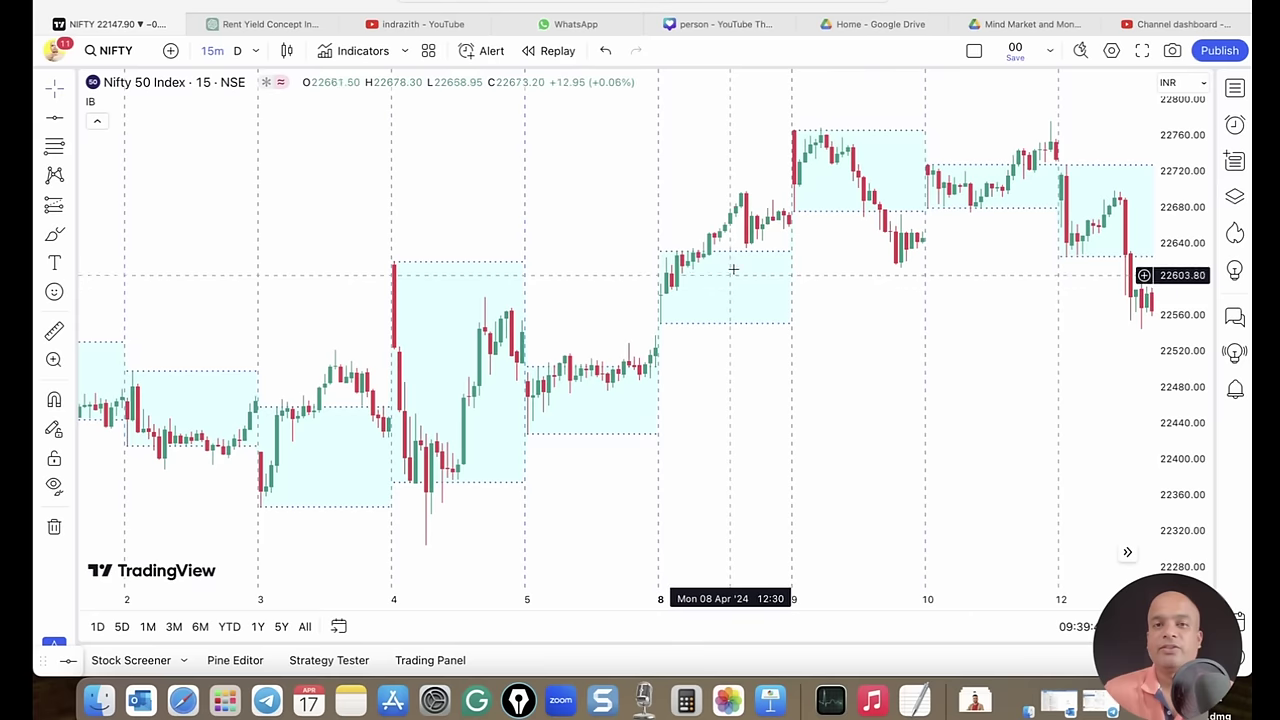
scroll(700, 380, "left", 2)
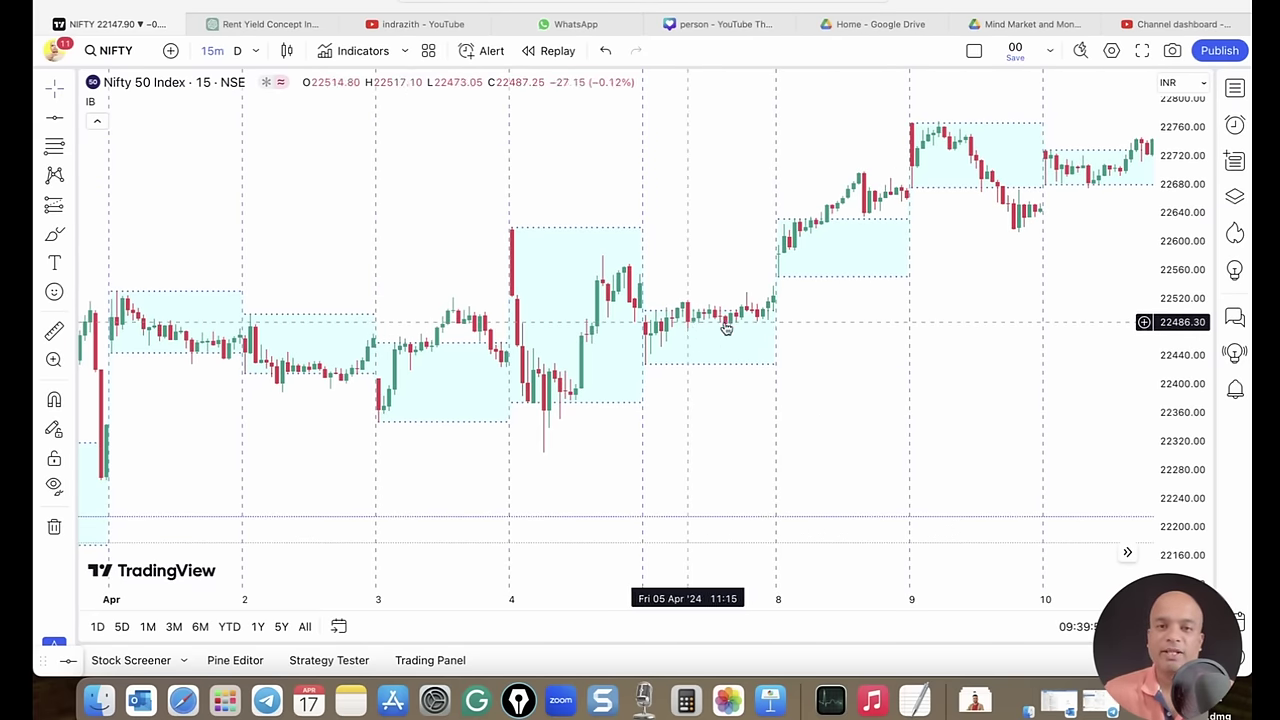
left_click_drag(727, 328, 903, 257)
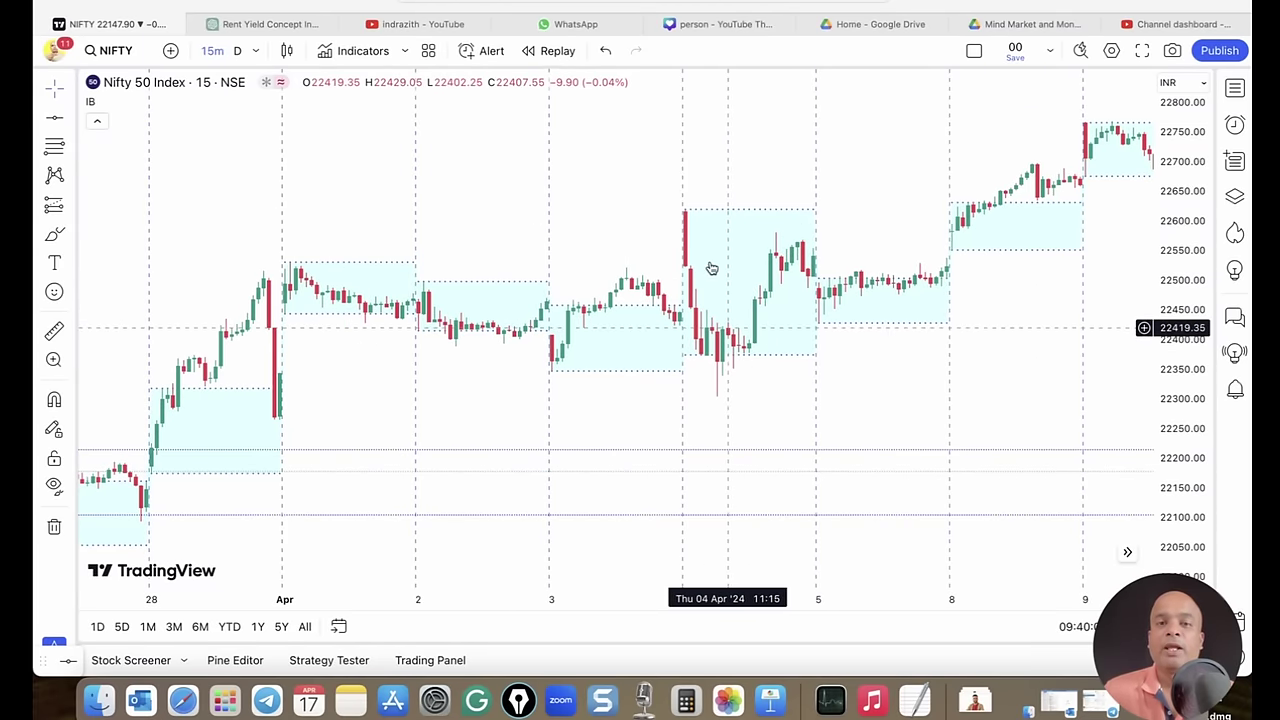
left_click_drag(637, 234, 787, 291)
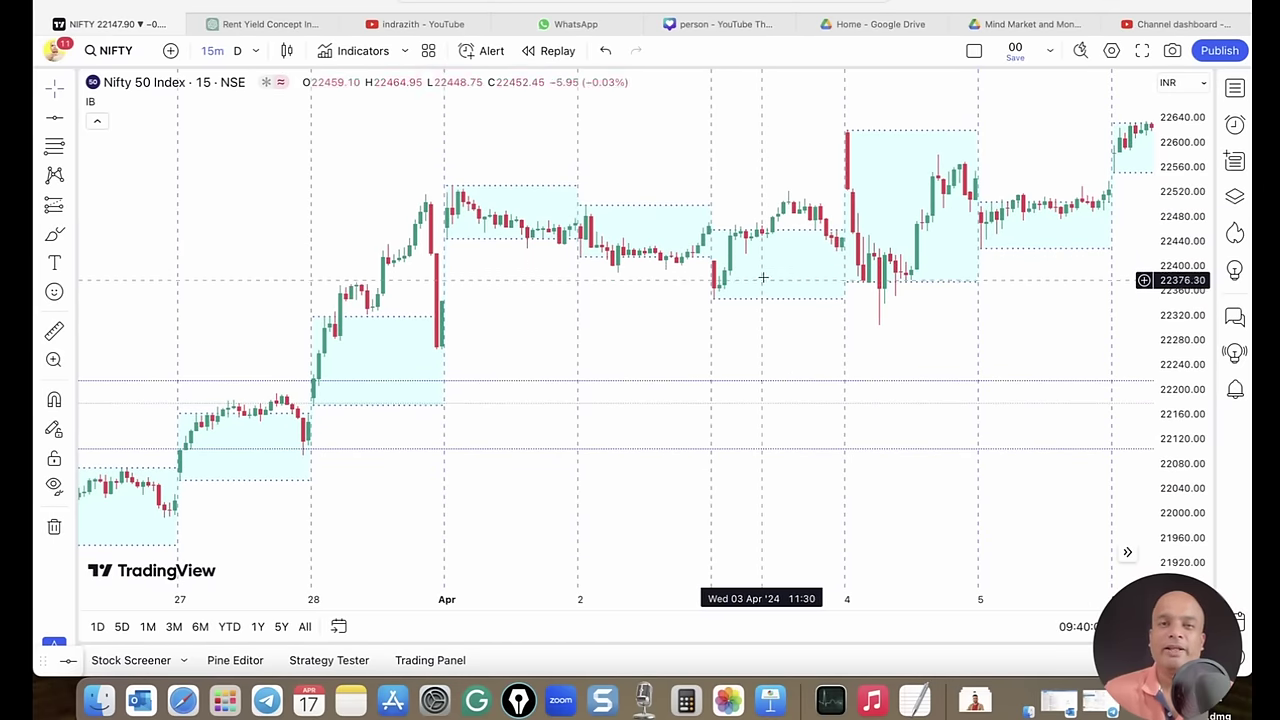
left_click_drag(651, 340, 714, 205)
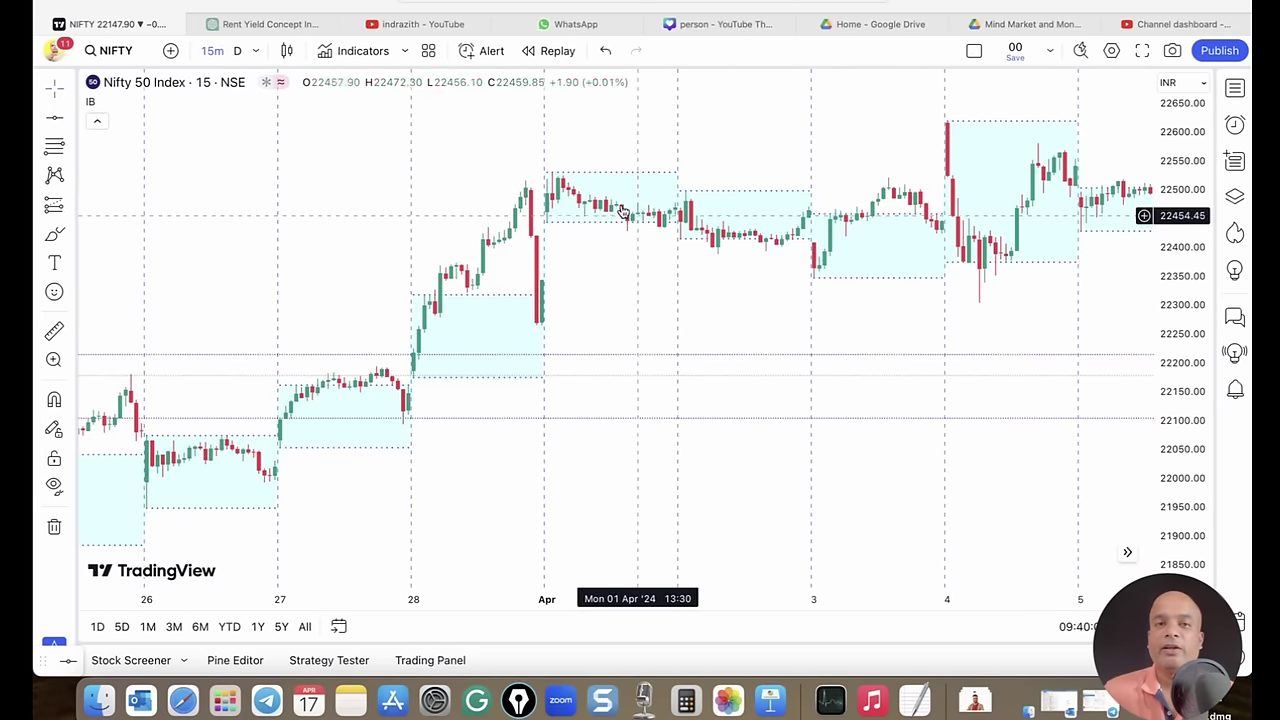
left_click_drag(611, 183, 800, 280)
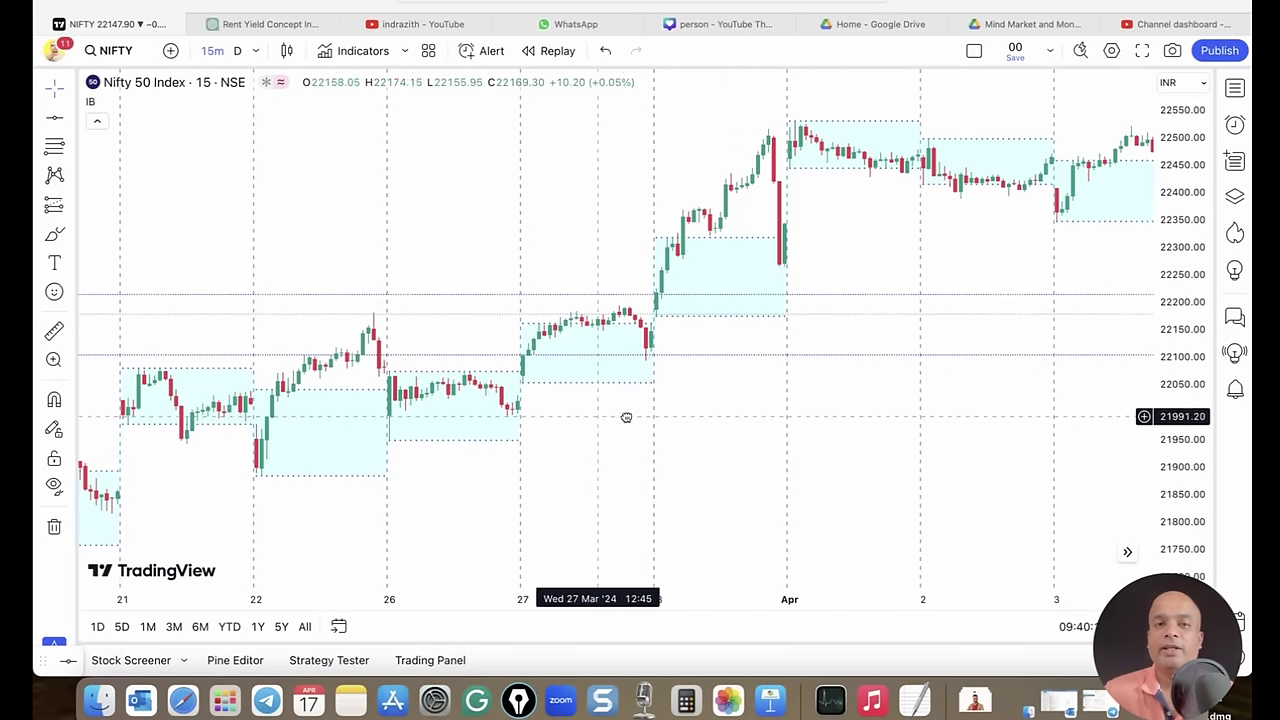
left_click_drag(626, 417, 717, 363)
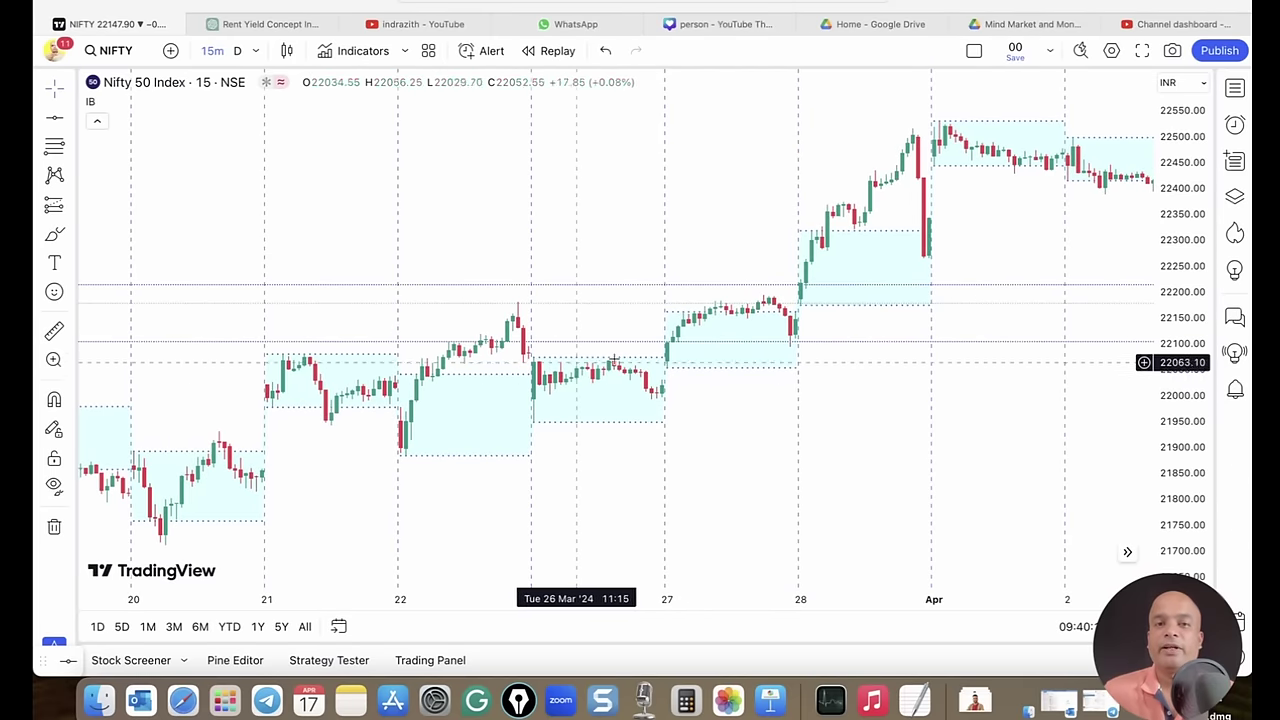
left_click_drag(500, 390, 698, 428)
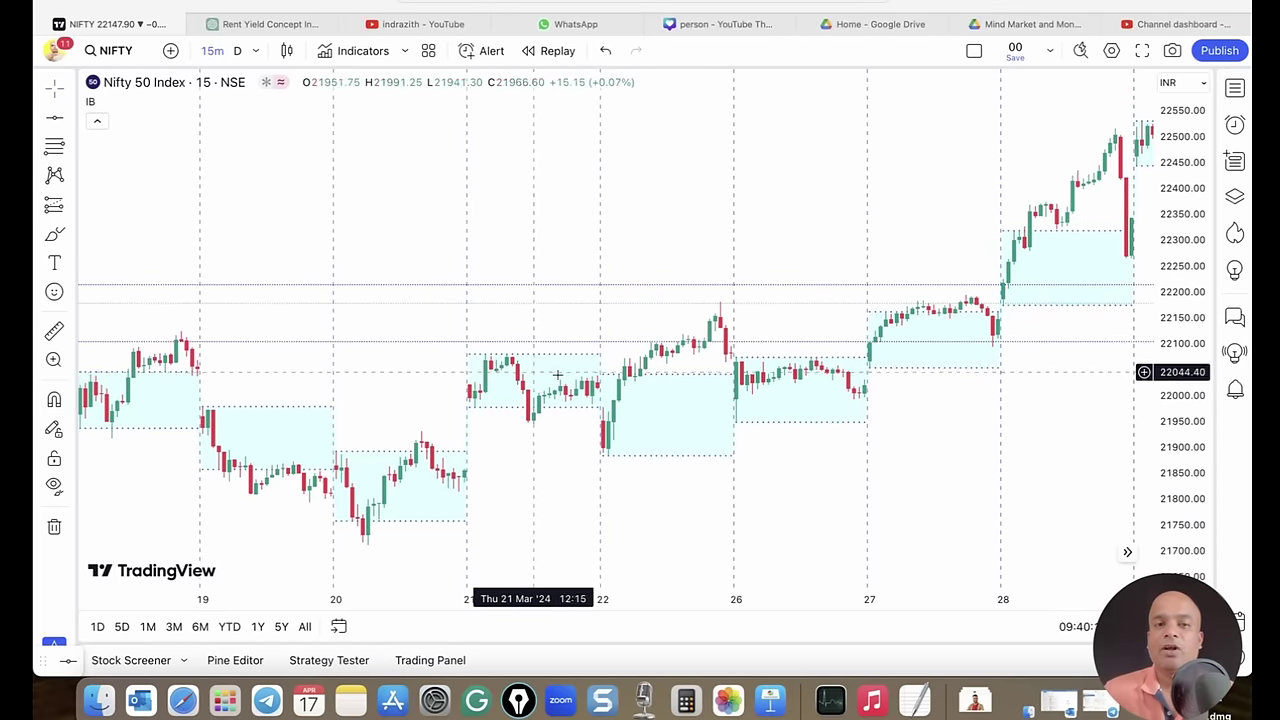
left_click_drag(415, 393, 651, 463)
scroll(654, 463, "up", 2)
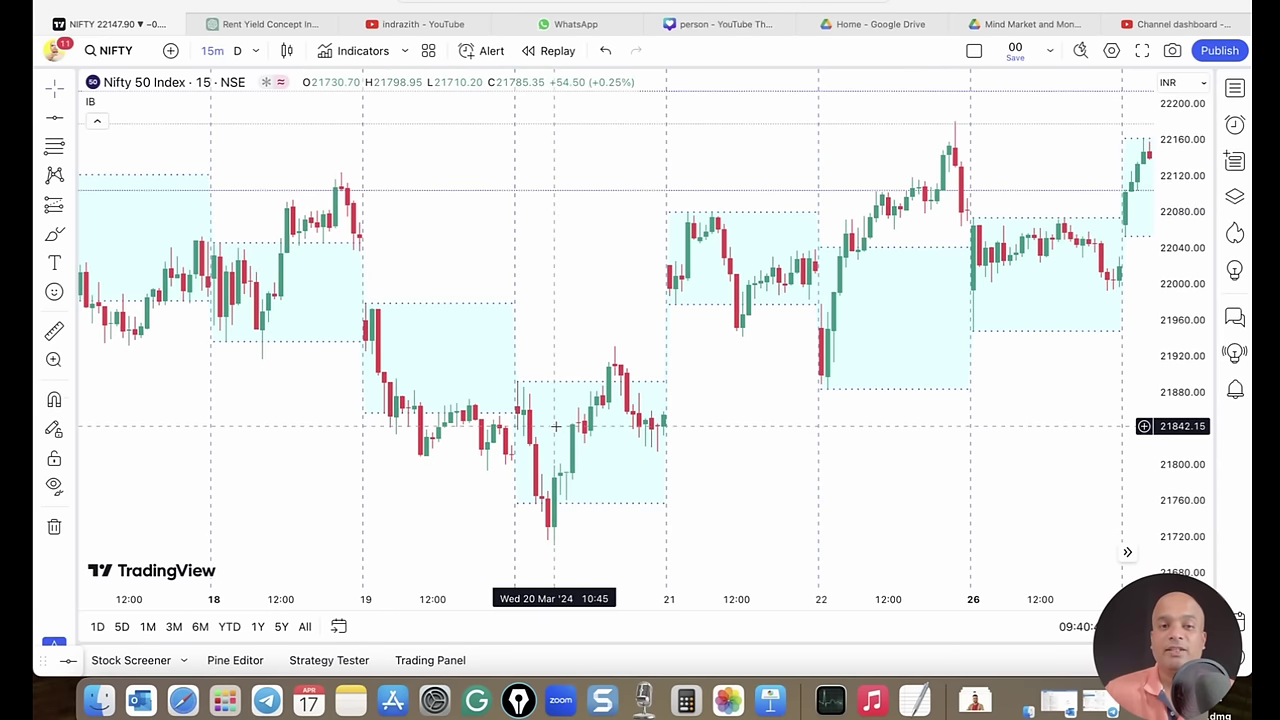
- Switch the NIFTY chart to the 1D timeframe with a reset view and place a horizontal line at about 21877
type("1D")
key("Return")
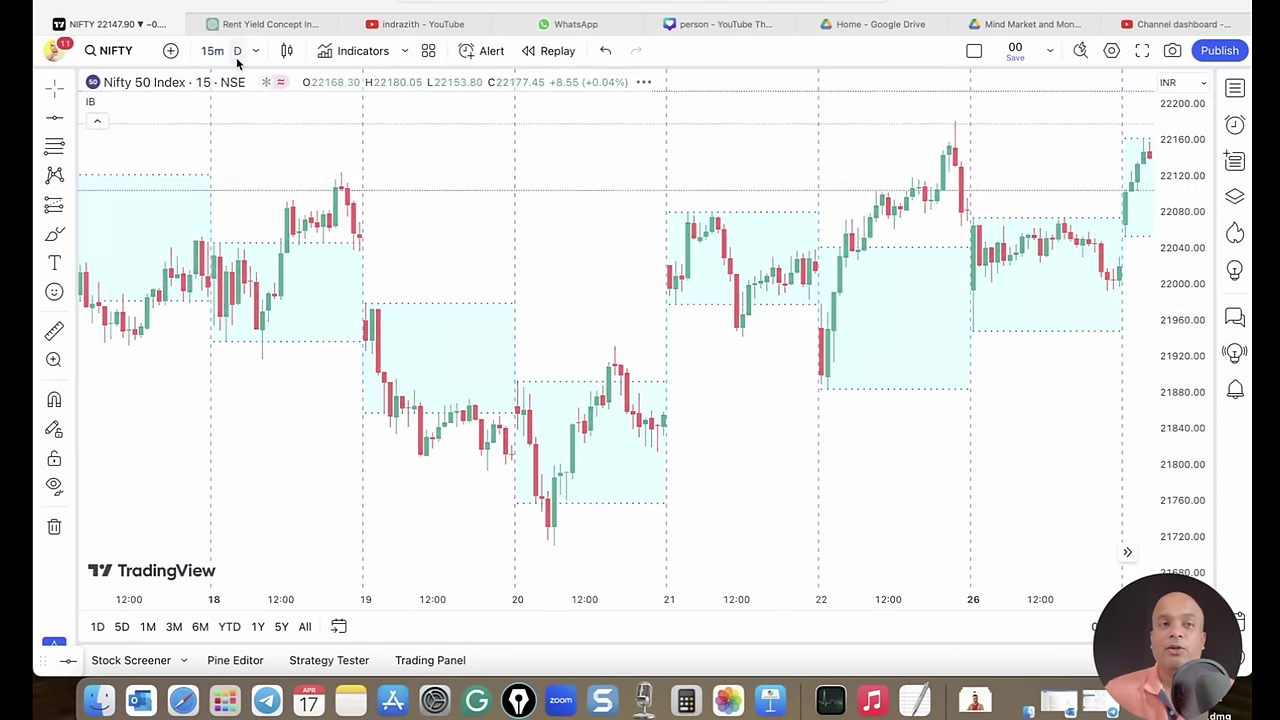
right_click(655, 178)
left_click(720, 192)
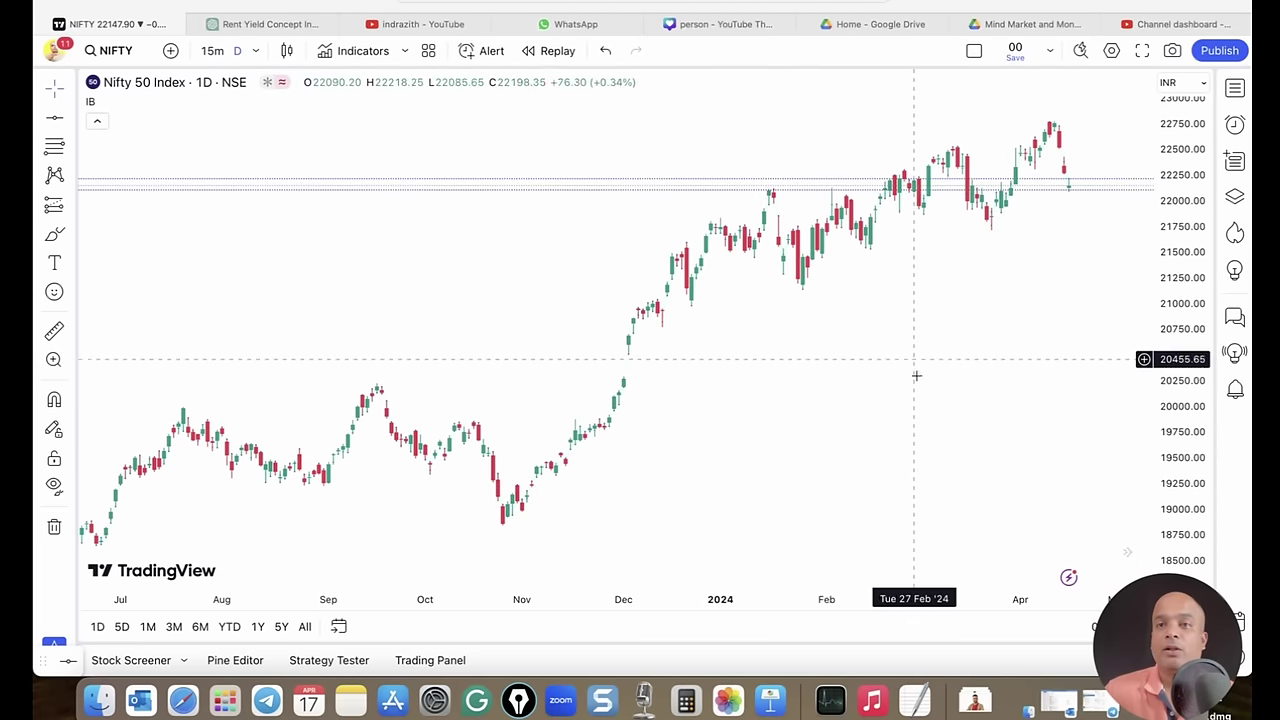
scroll(916, 377, "up", 5)
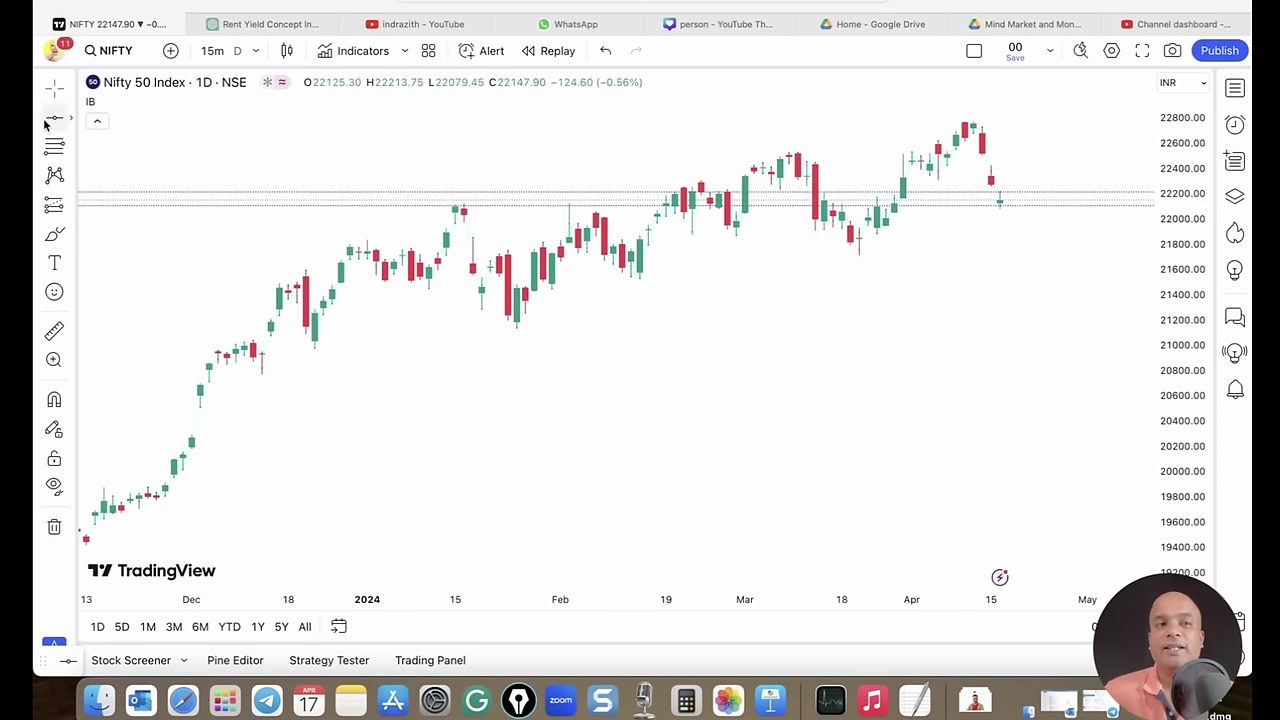
key("alt+h")
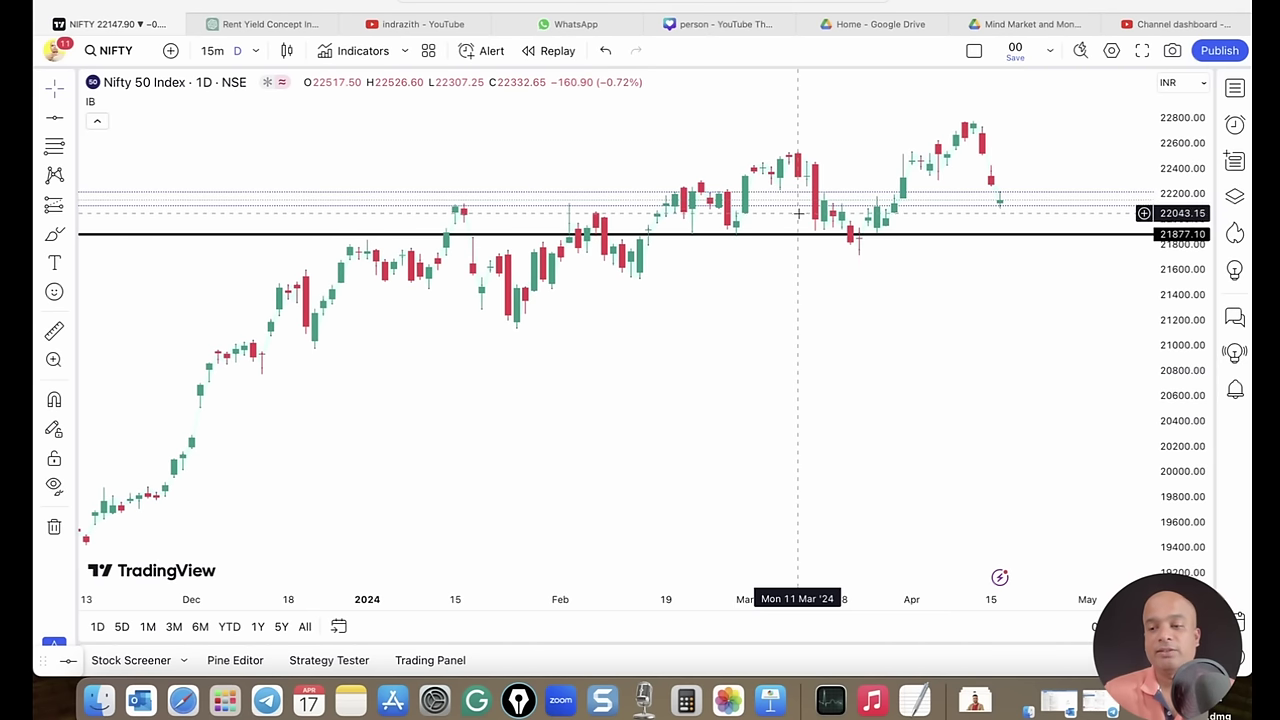
- Switch the chart to the NSE Nifty Bank index, symbol BANKNIFTY
left_click(130, 54)
type("BA")
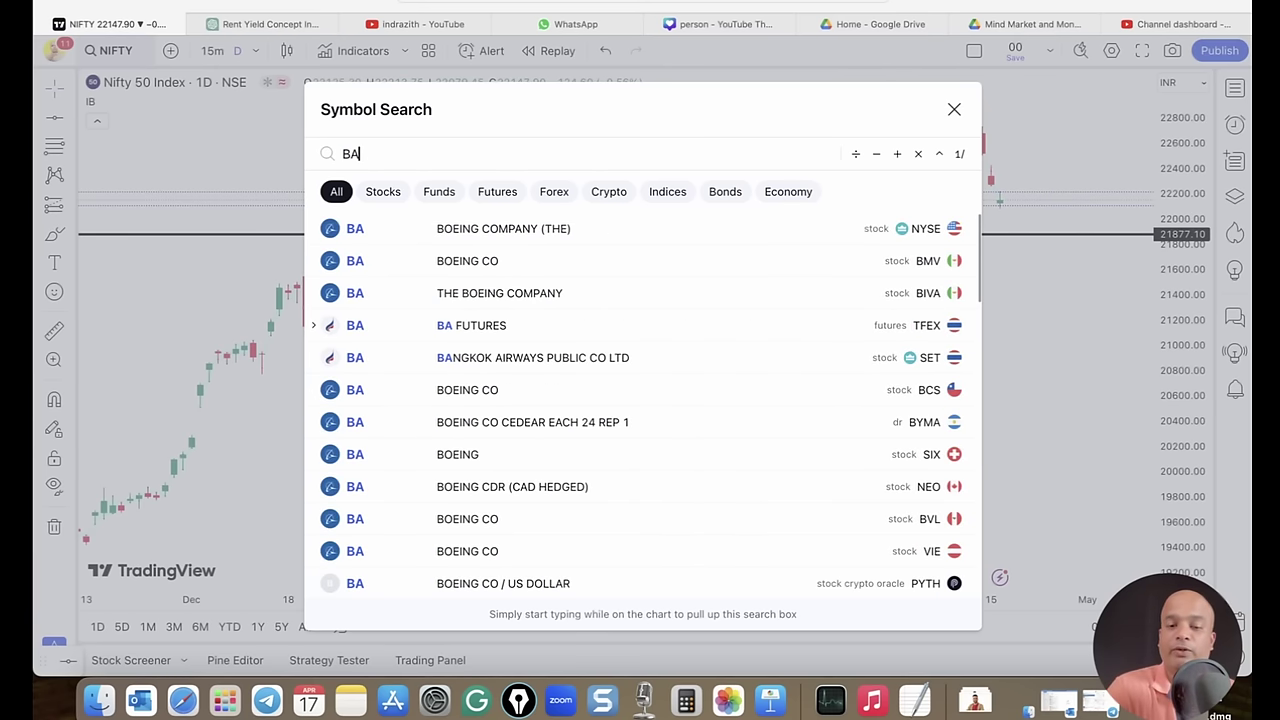
type("NKNIFTY")
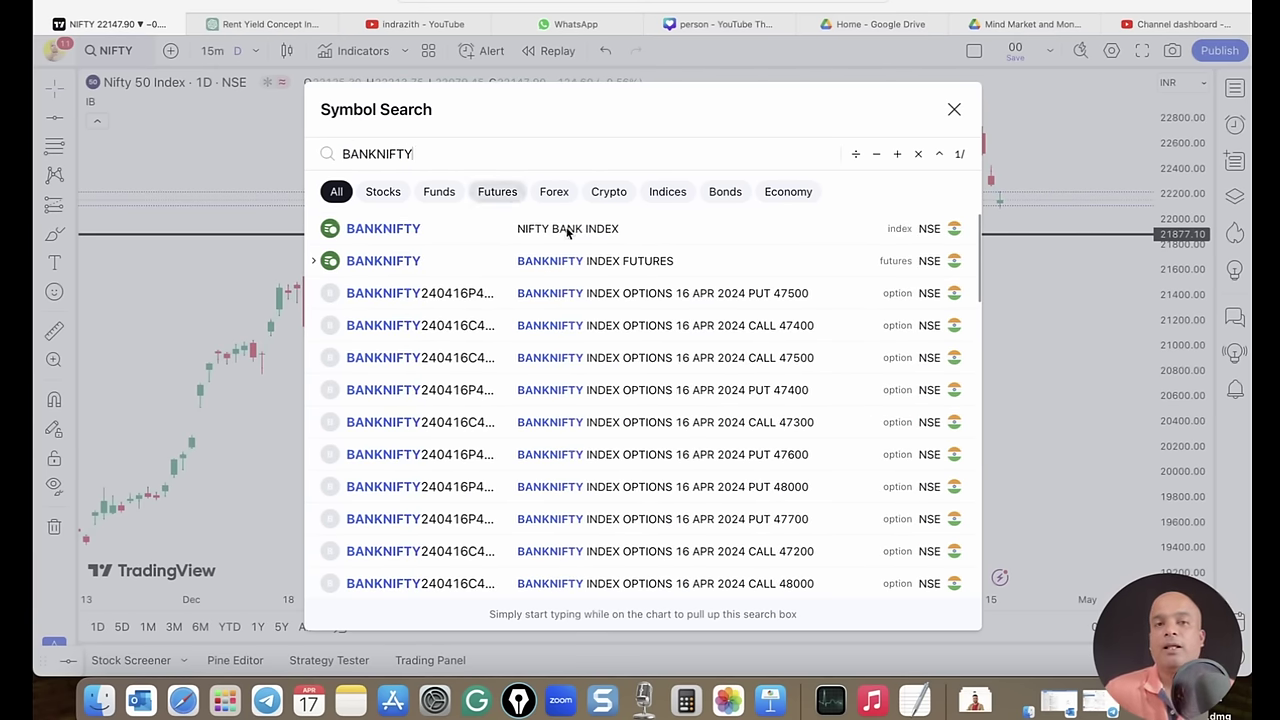
left_click(660, 233)
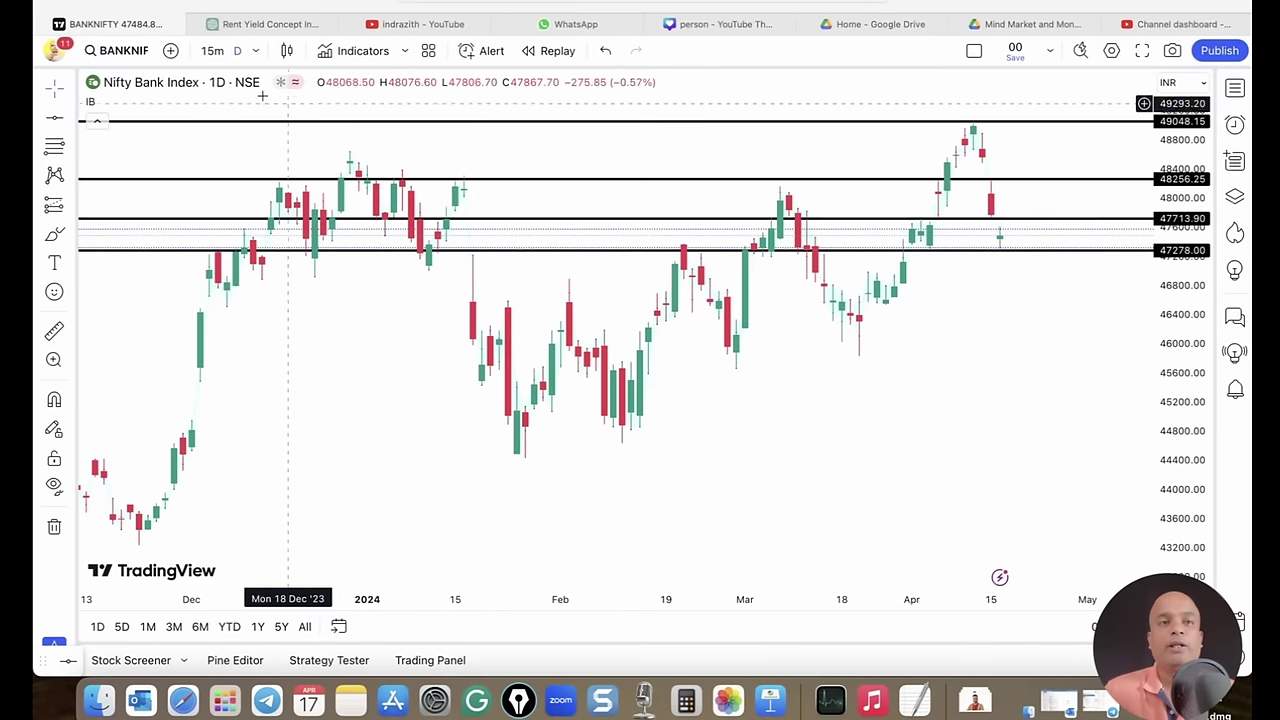
- Delete the four horizontal lines drawn on the BANKNIFTY daily chart
left_click(719, 121)
key("Delete")
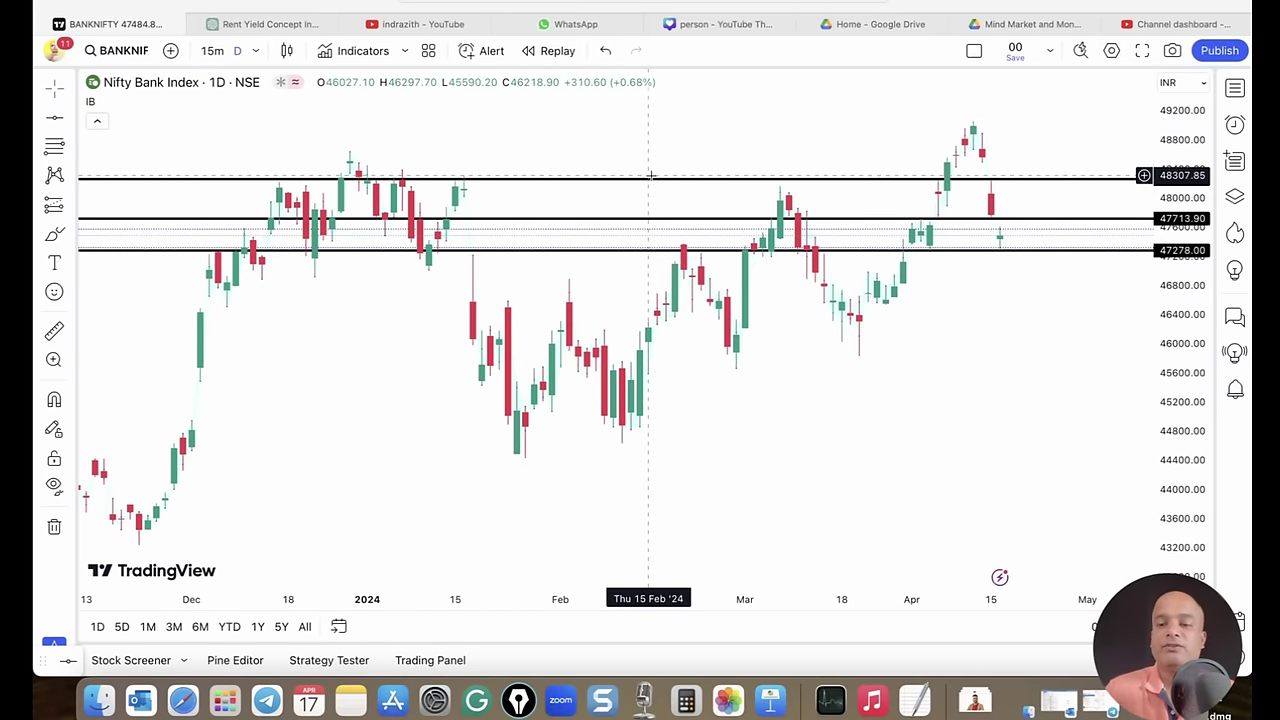
key("Delete")
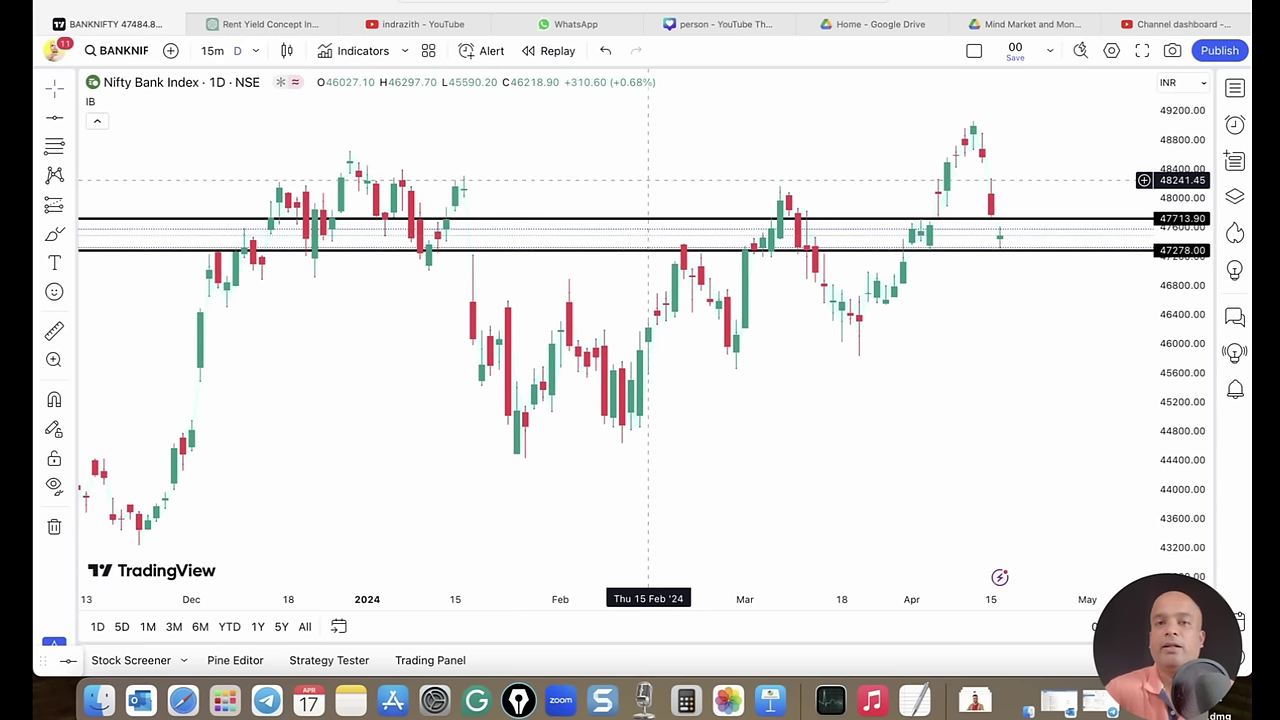
left_click(650, 219)
key("Delete")
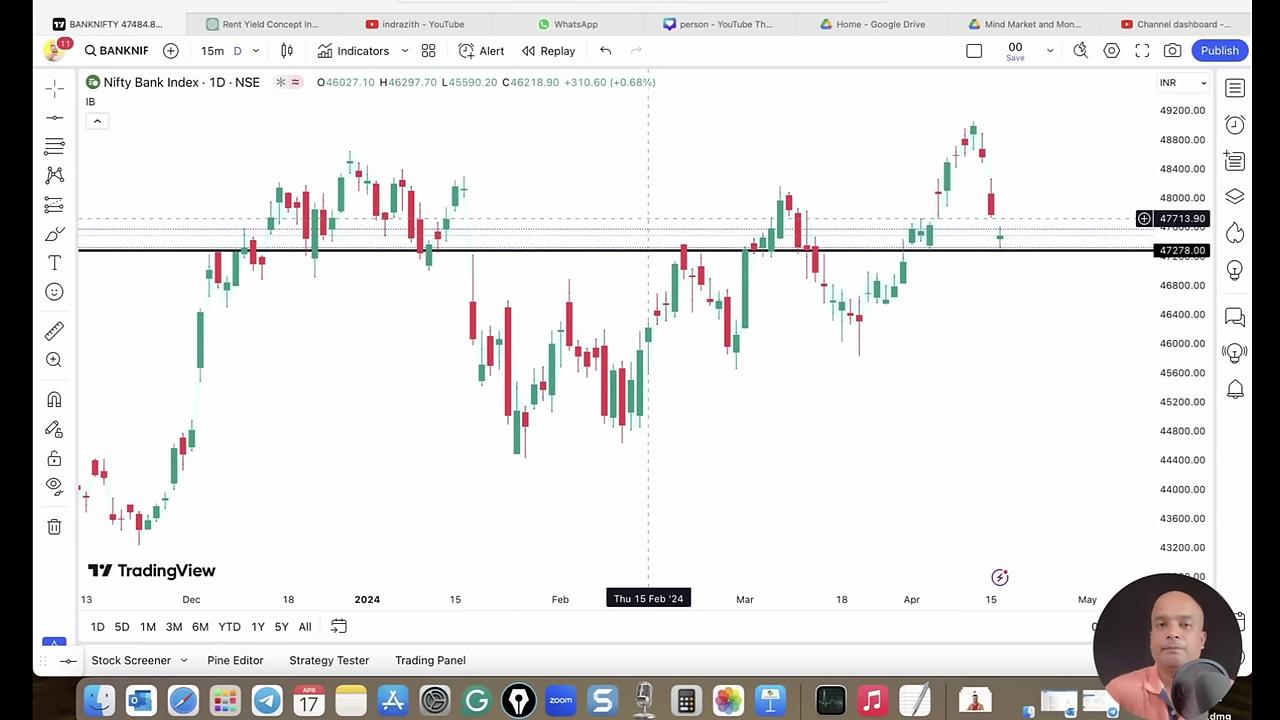
left_click(640, 250)
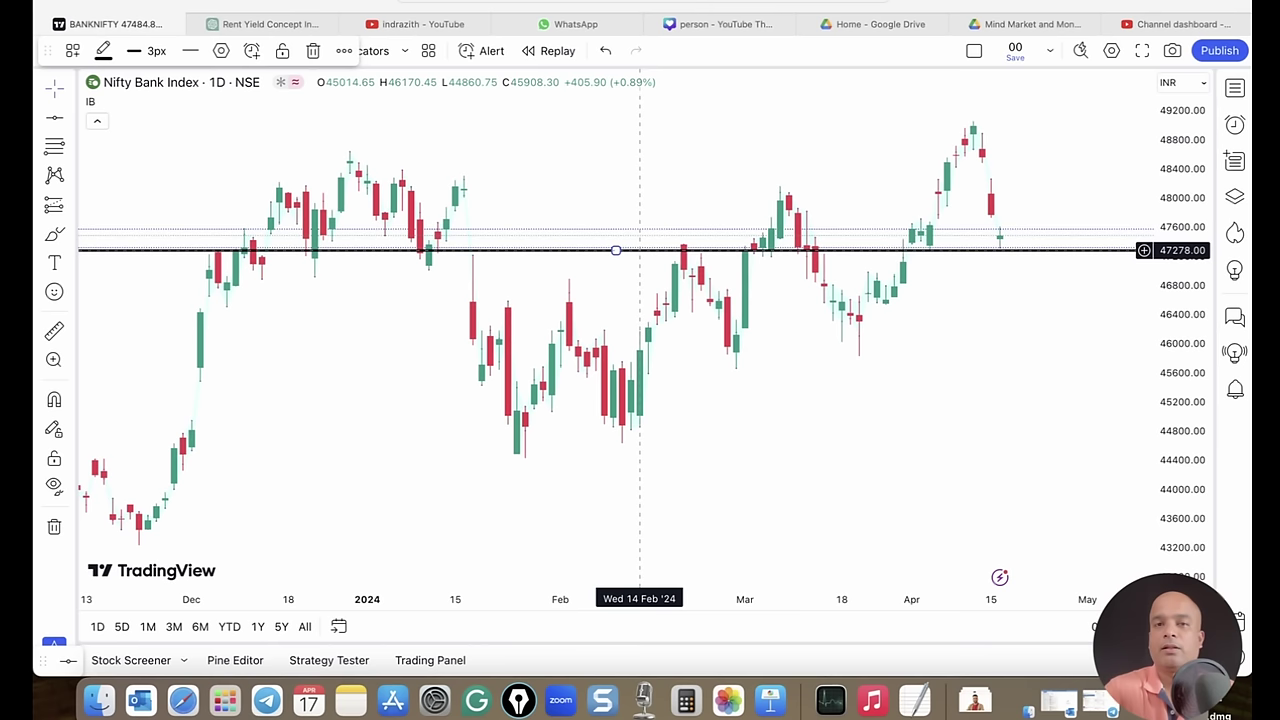
key("Delete")
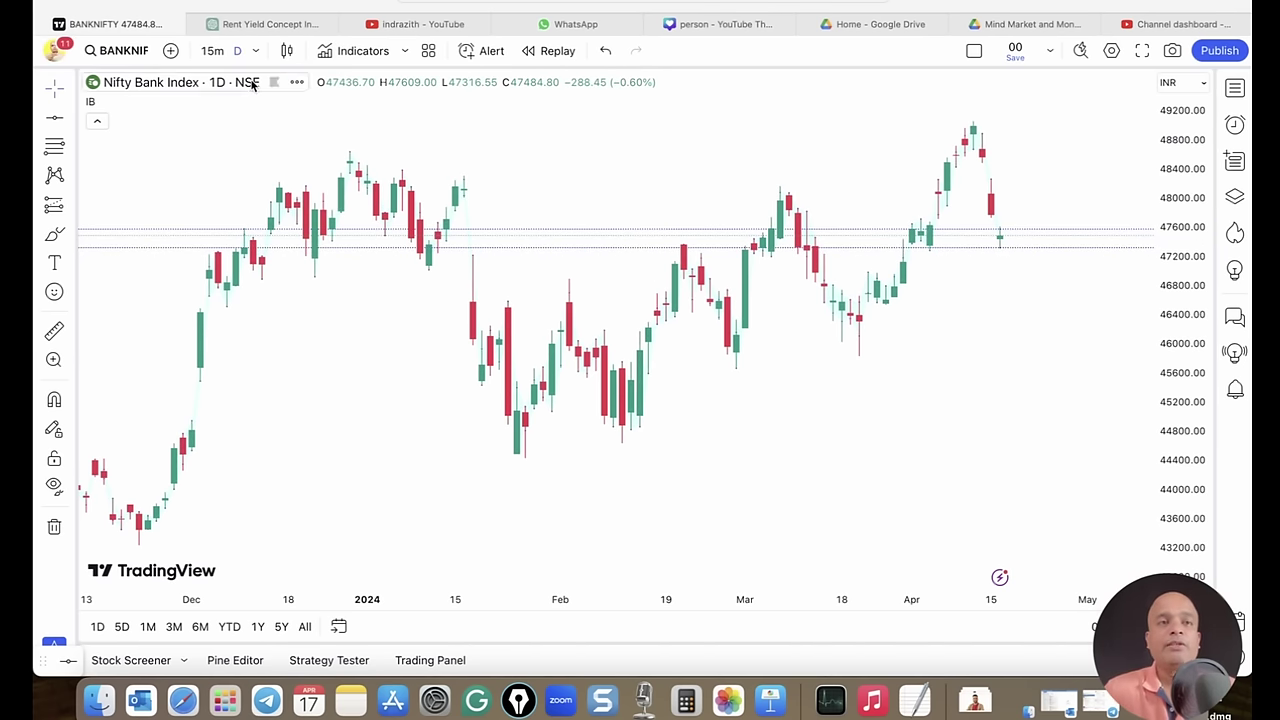
- Switch BANKNIFTY to the 15m timeframe with a reset view and examine the initial balance zones from 16 back to 4 April
left_click(213, 51)
right_click(812, 220)
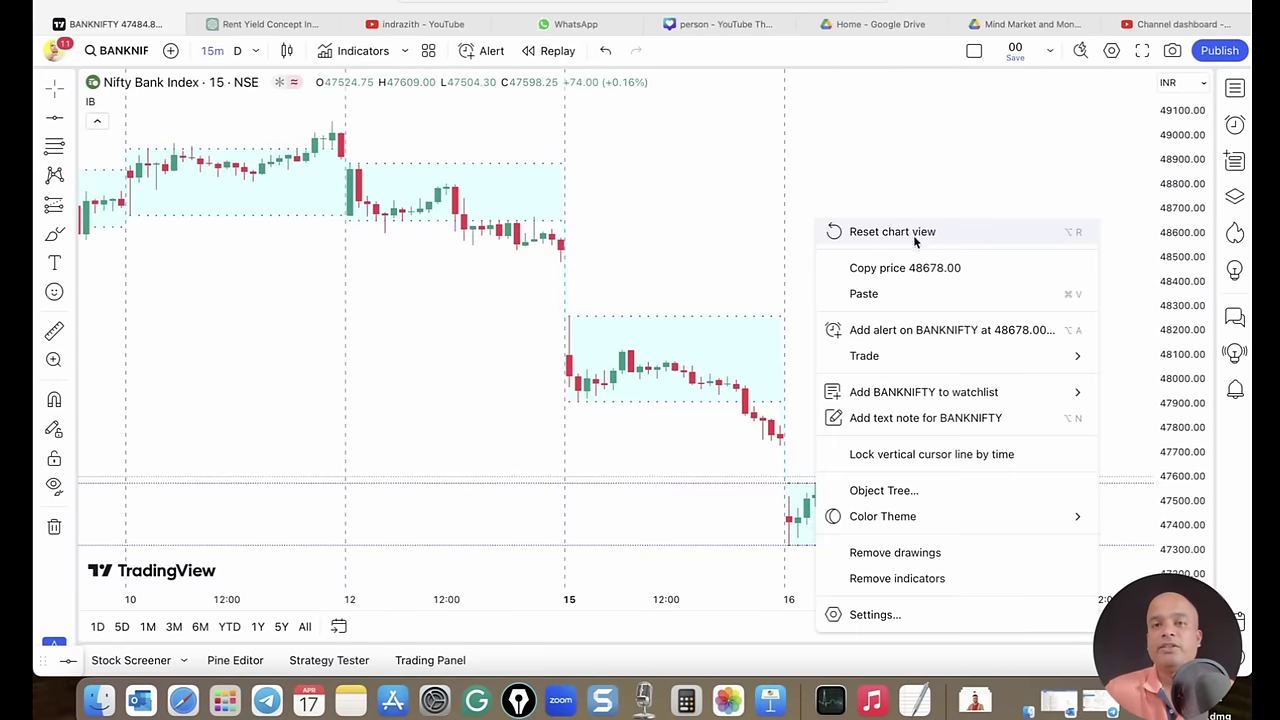
left_click(905, 232)
scroll(921, 277, "up", 3)
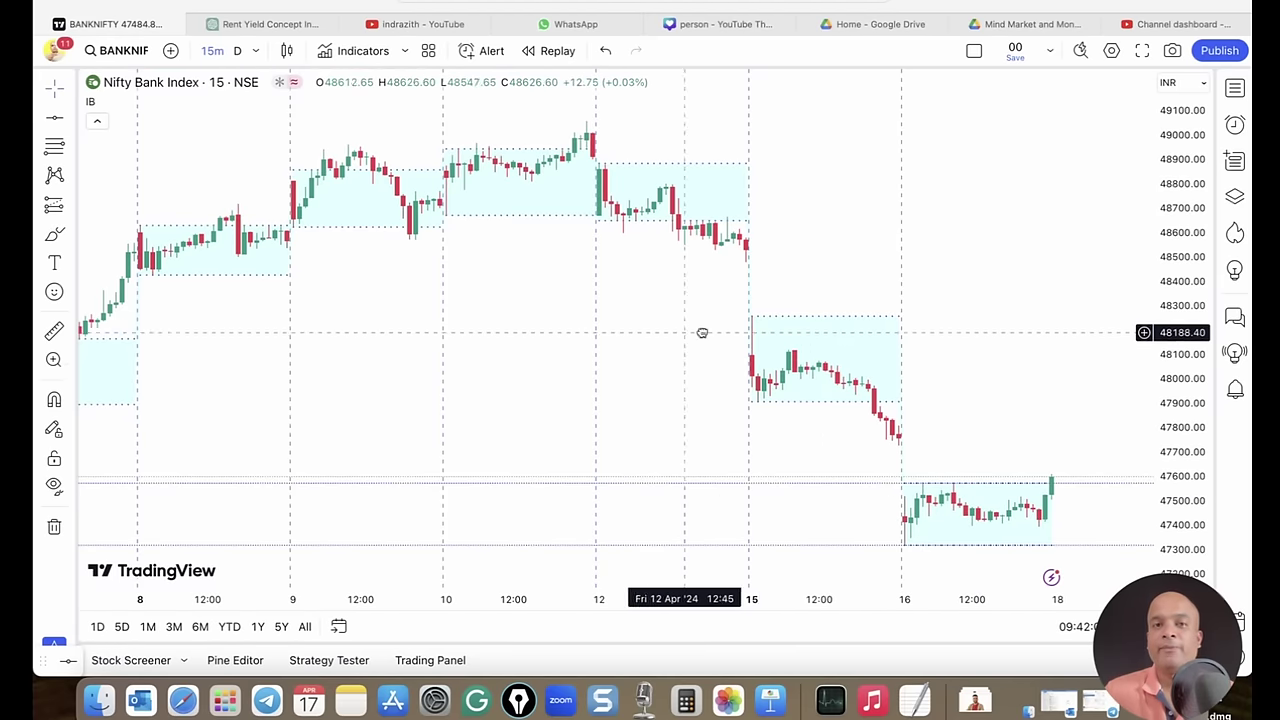
left_click_drag(702, 333, 880, 290)
left_click_drag(746, 291, 785, 160)
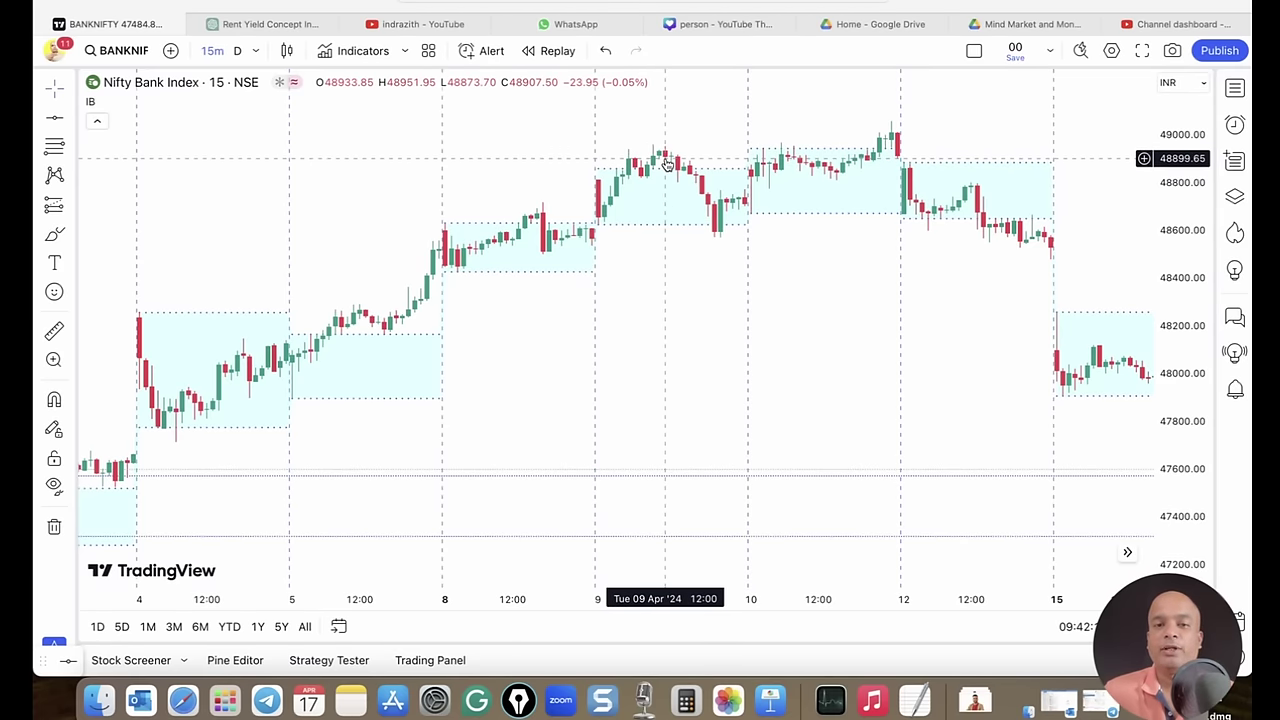
- Switch BANKNIFTY to the 1D timeframe with a reset view and place a horizontal line at about 48668.50, near the late-December high
left_click(237, 50)
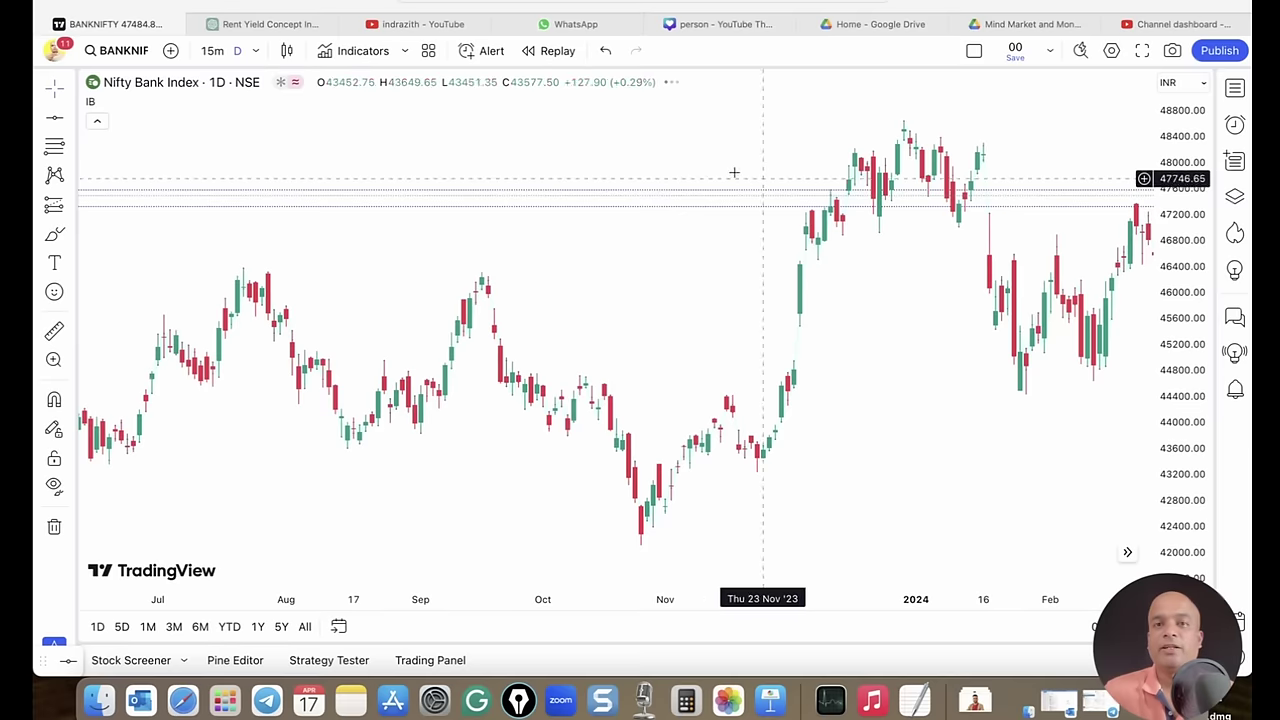
right_click(734, 173)
left_click(729, 180)
scroll(943, 170, "up", 3)
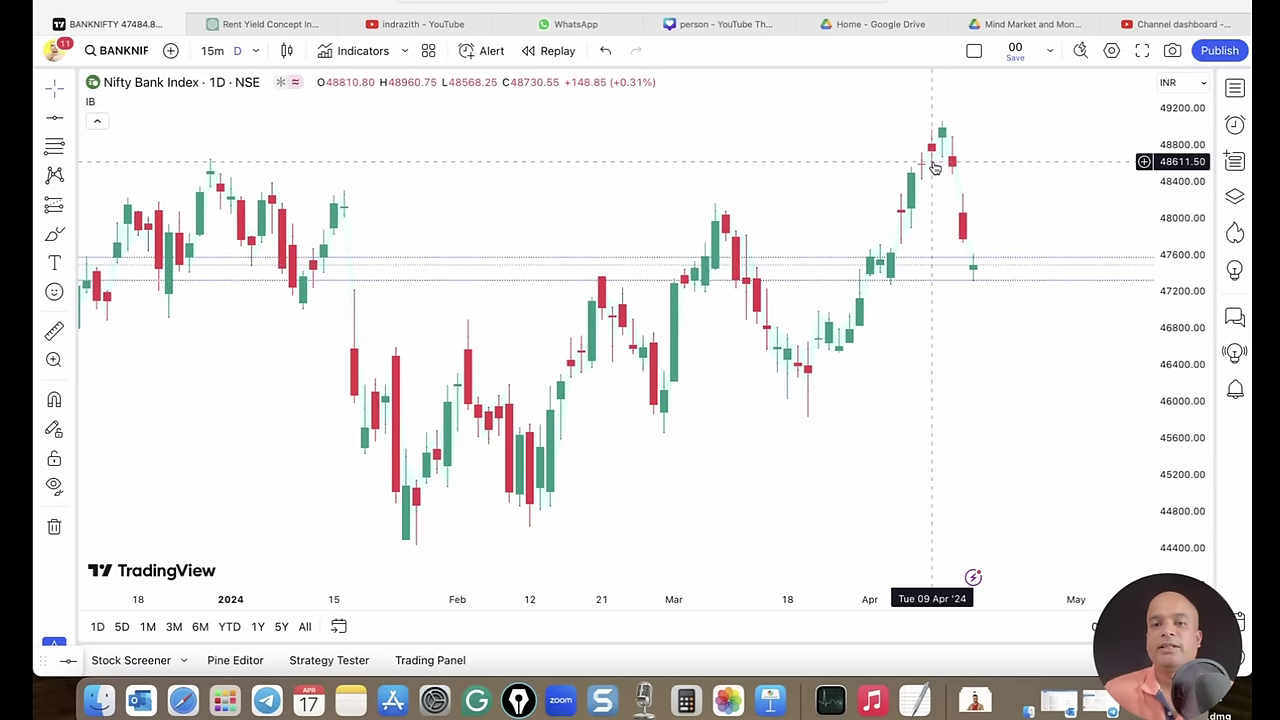
scroll(934, 168, "down", 3)
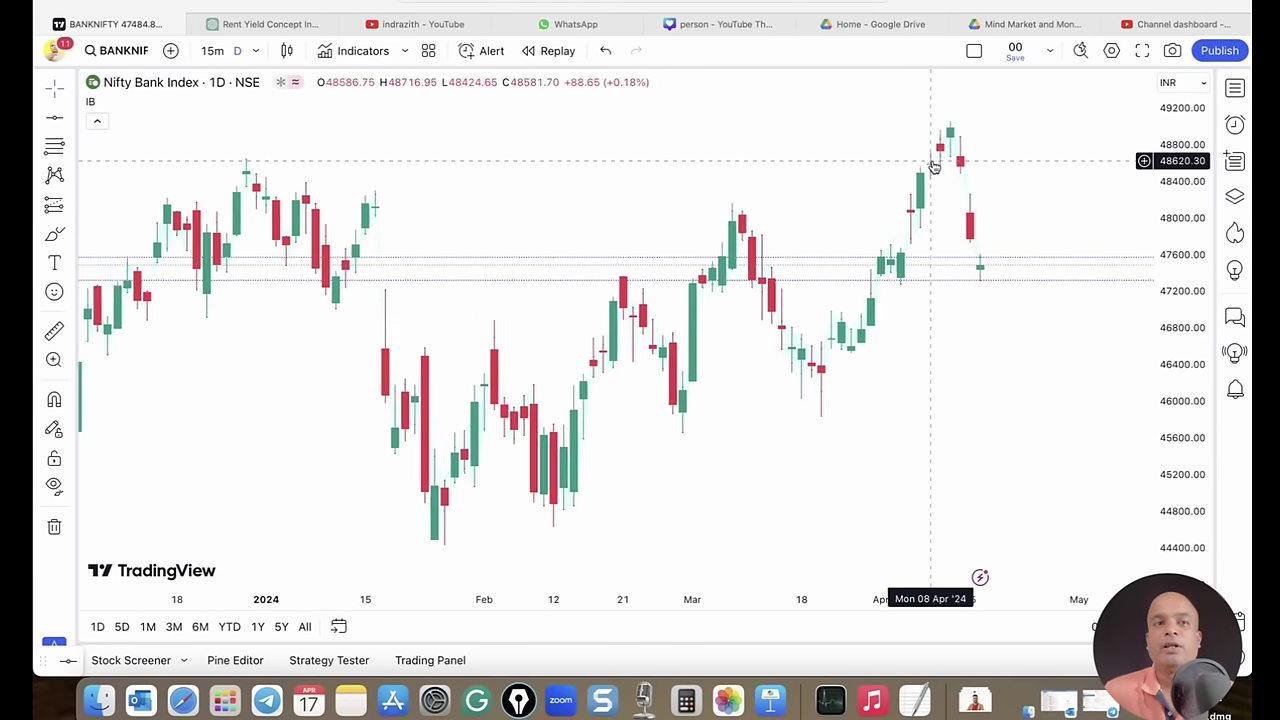
left_click(55, 118)
left_click(452, 145)
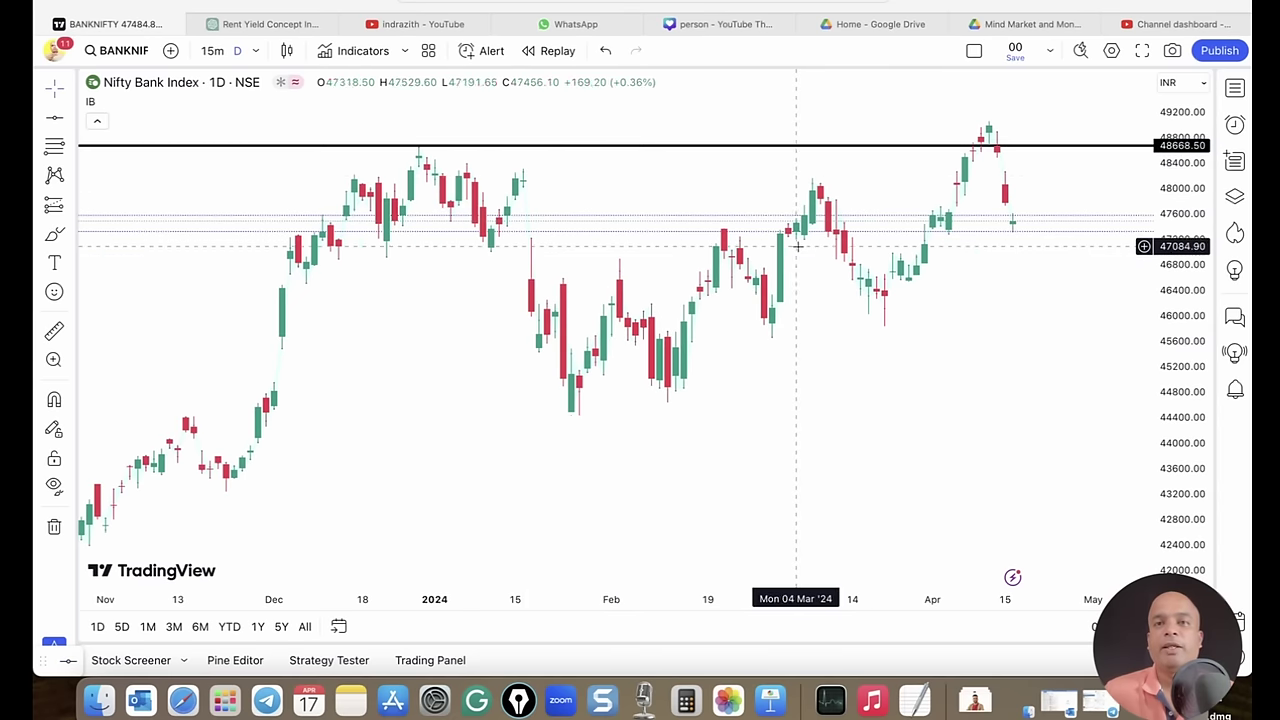
scroll(797, 245, "up", 2)
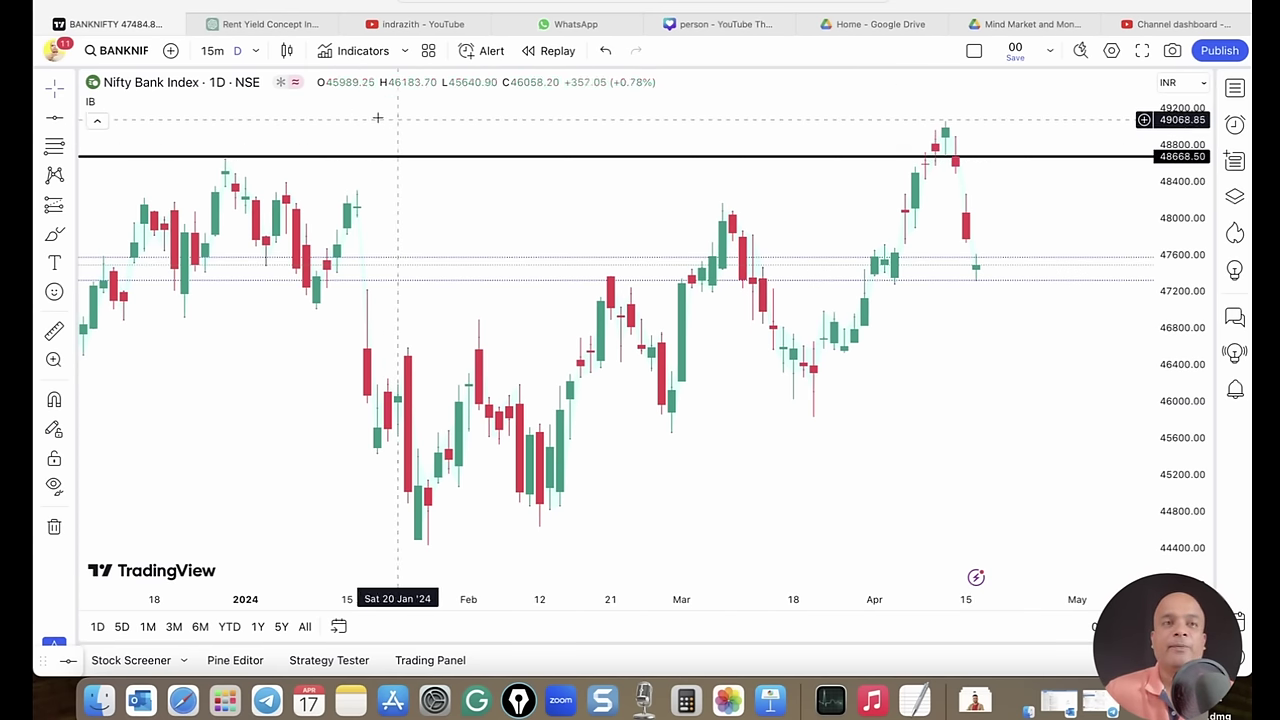
- Return to the 15m timeframe and delete the horizontal line at 48668.50
left_click(212, 51)
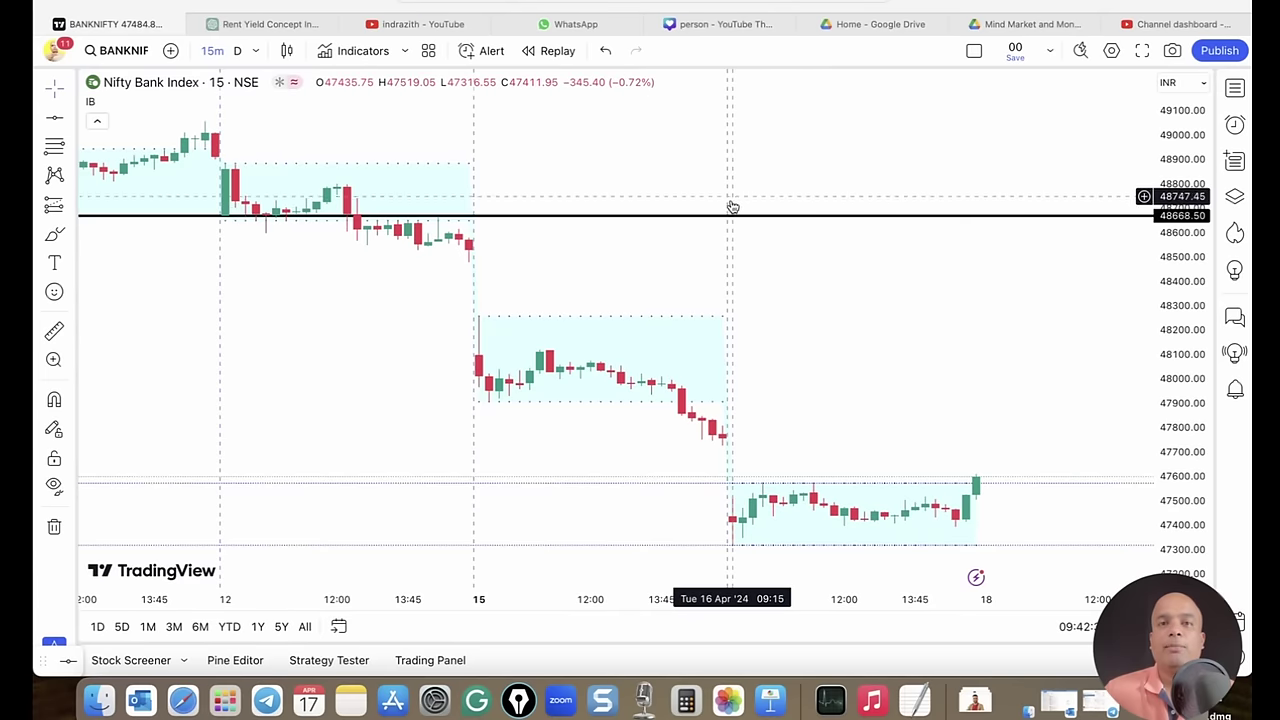
left_click(728, 218)
key("Escape")
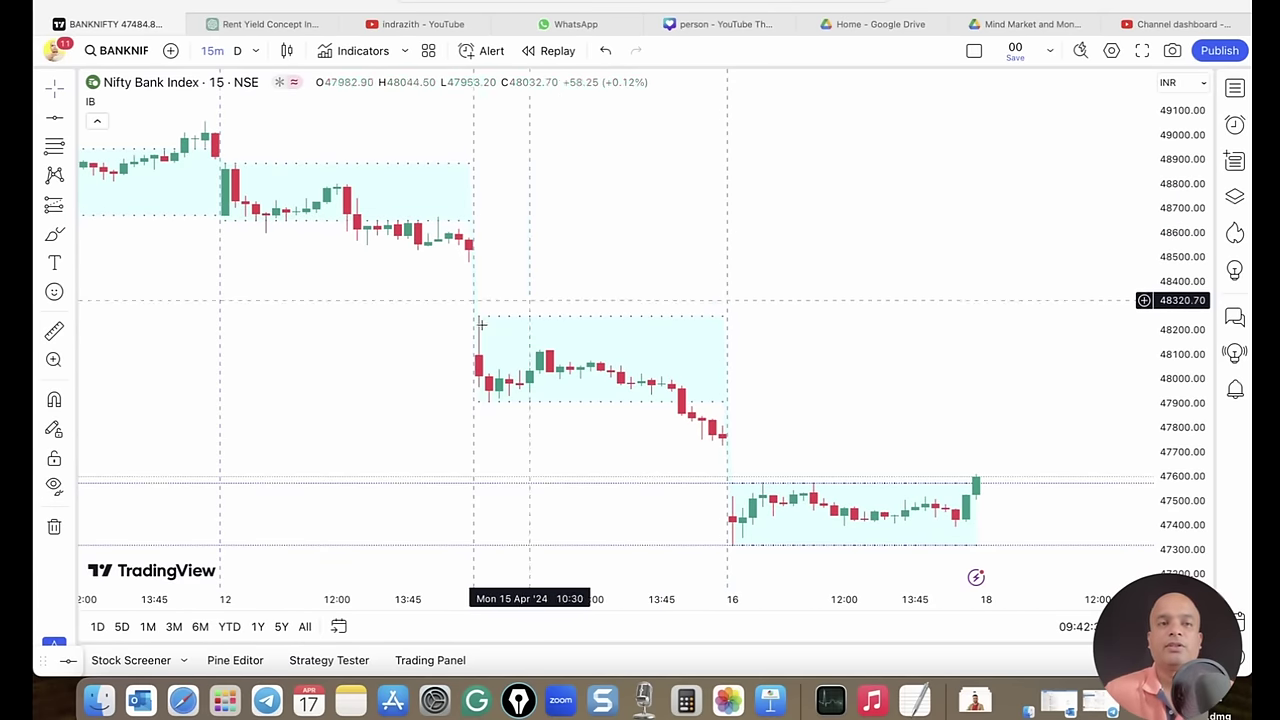
- Examine how price behaves around the BANKNIFTY initial balance zones, going back from 12 April to 18 March
scroll(400, 320, "left", 10)
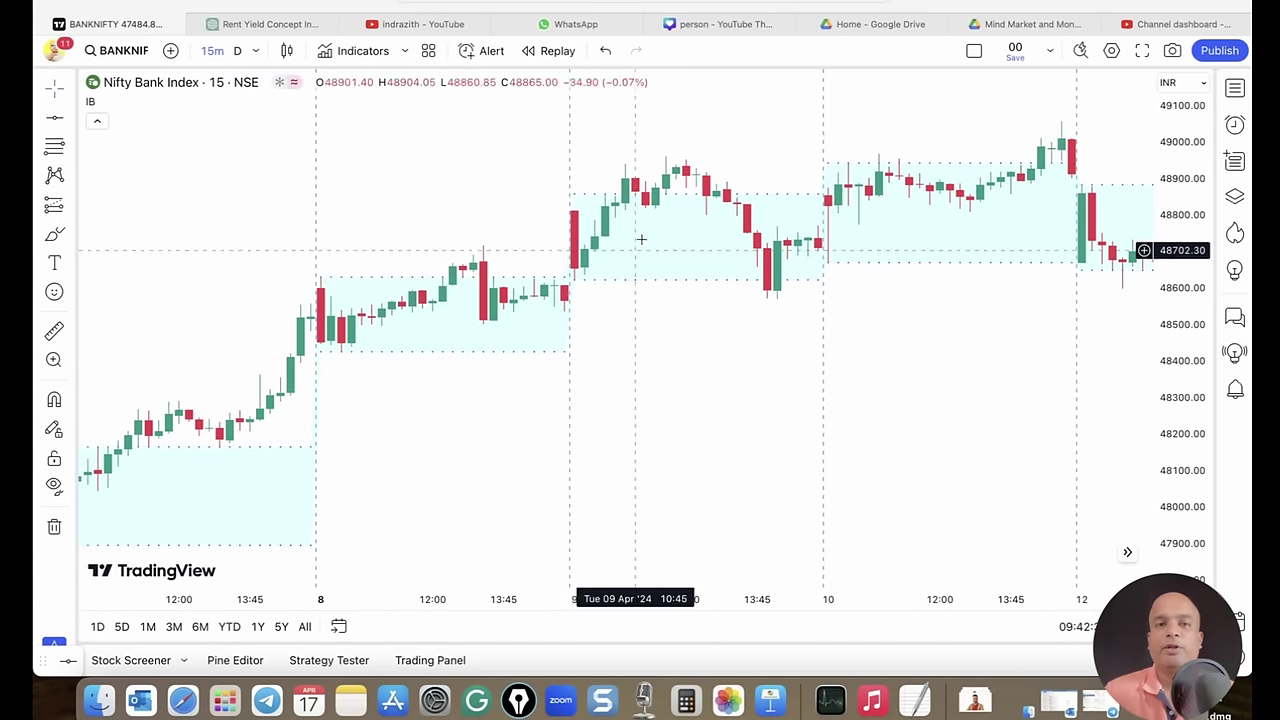
left_click_drag(409, 420, 729, 366)
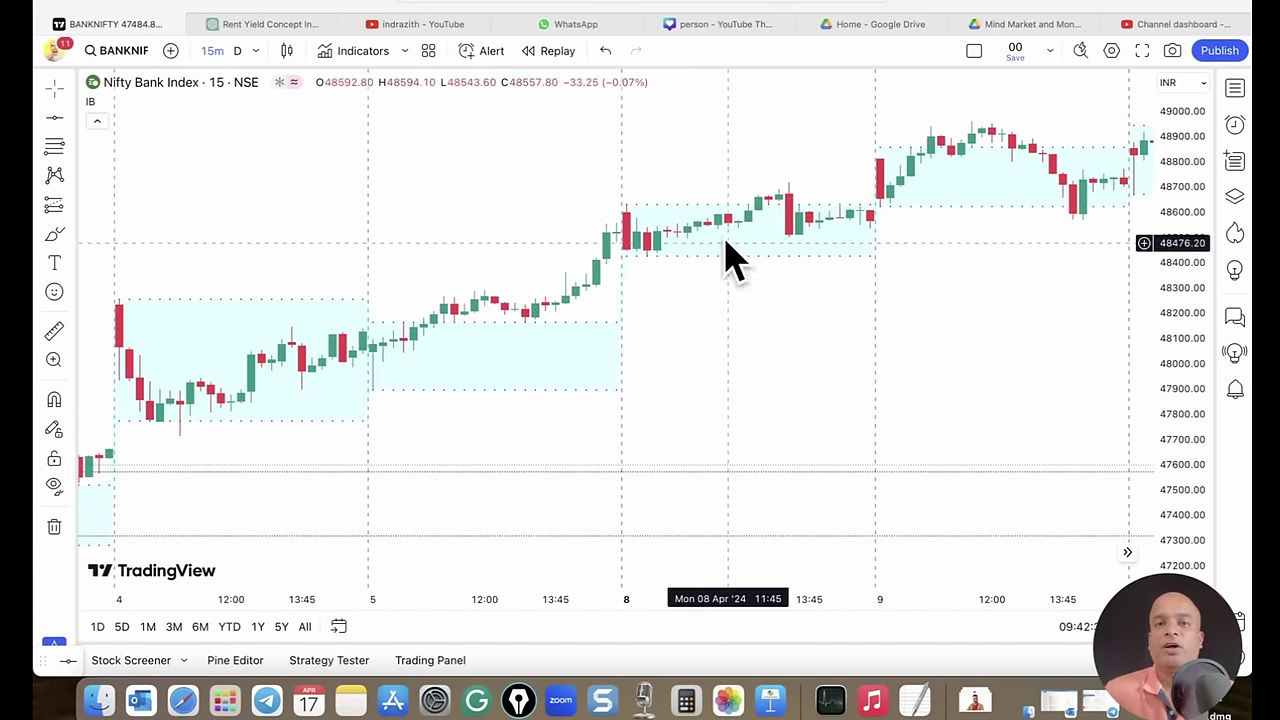
left_click_drag(743, 297, 903, 366)
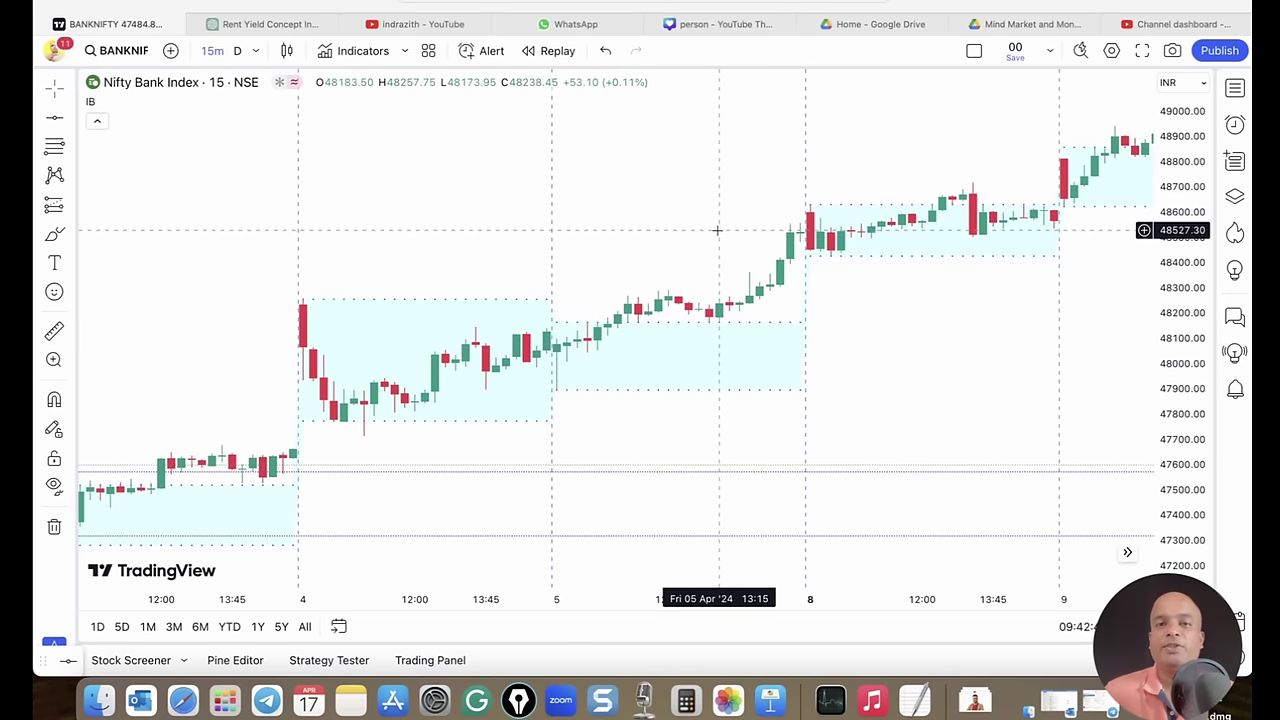
scroll(729, 262, "left", 6)
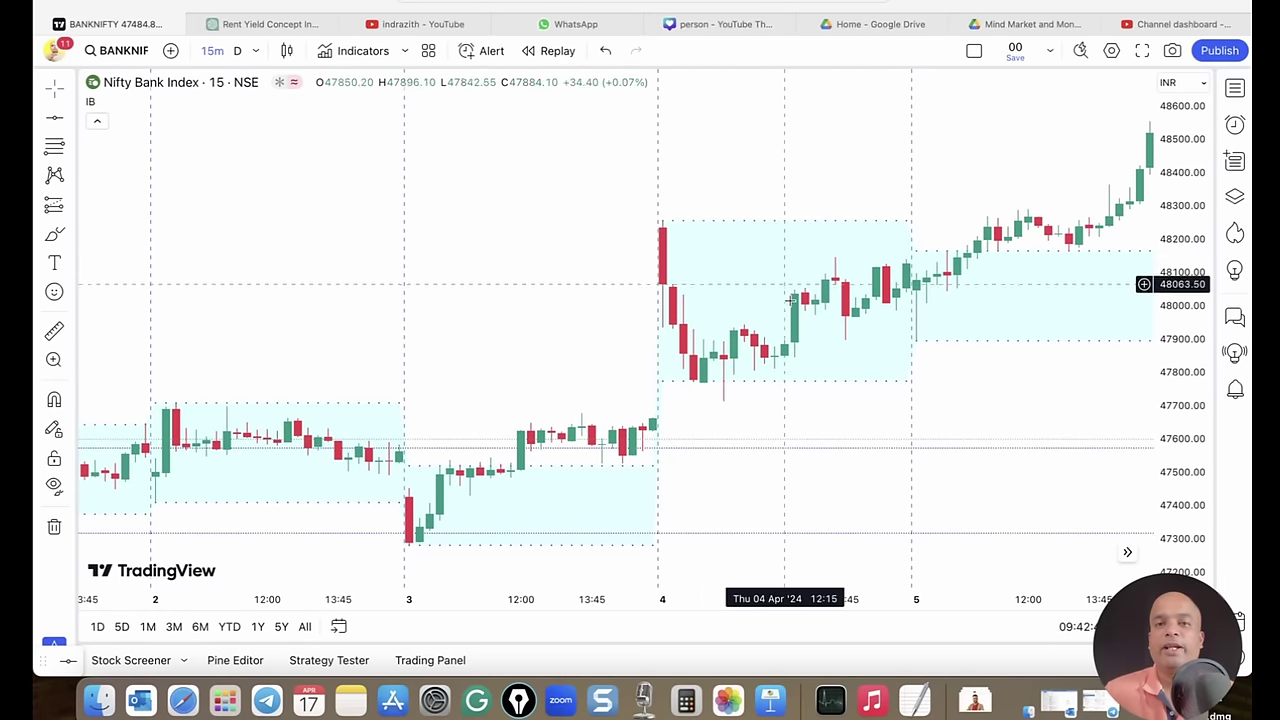
scroll(717, 385, "left", 6)
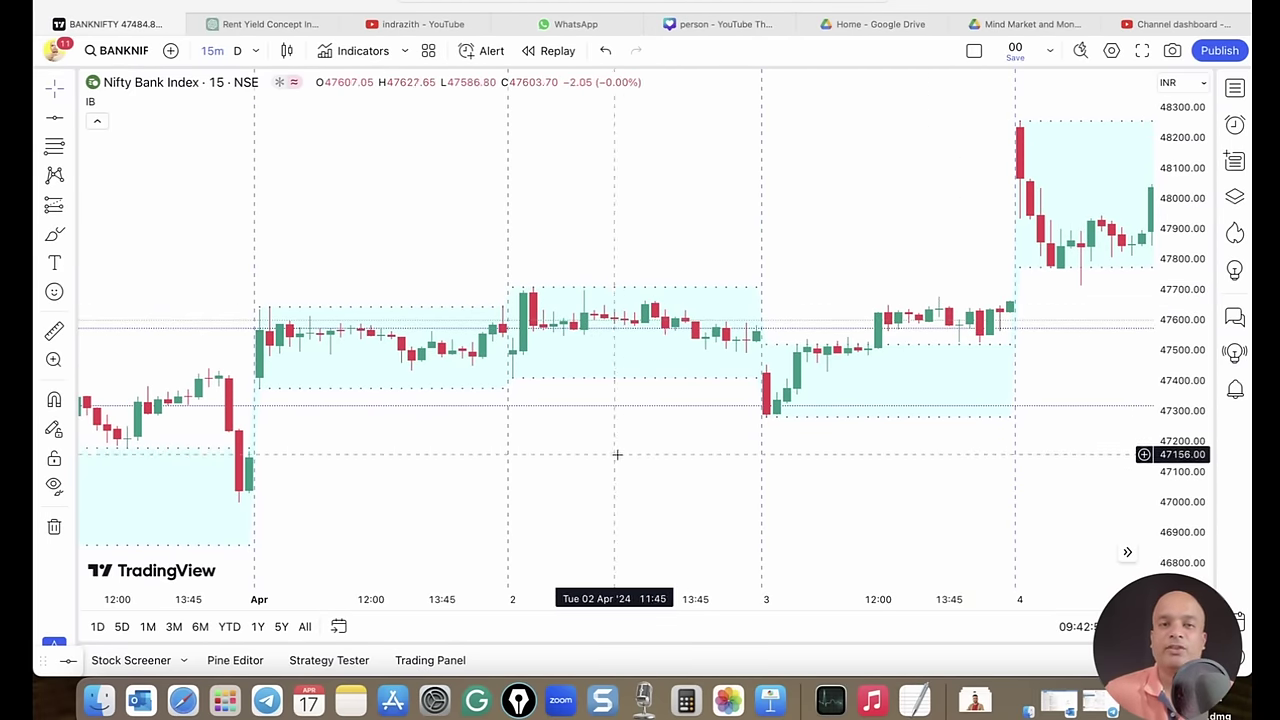
scroll(865, 300, "left", 5)
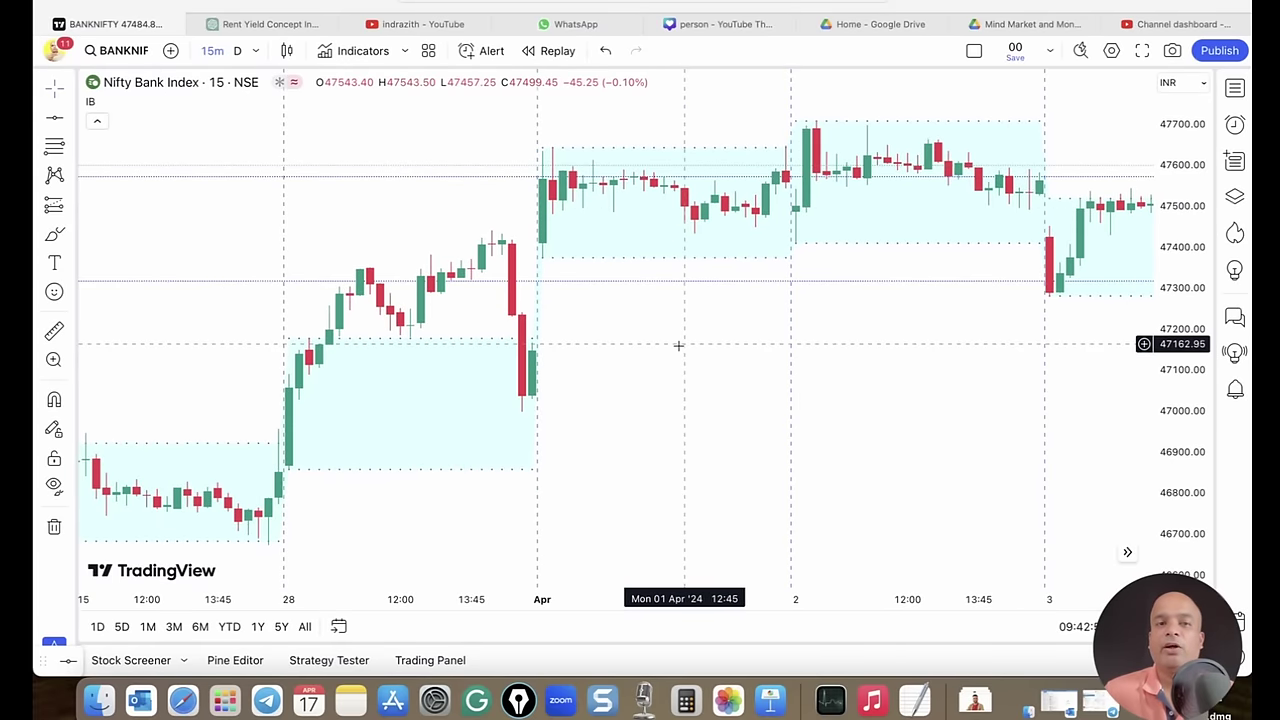
left_click_drag(677, 346, 977, 376)
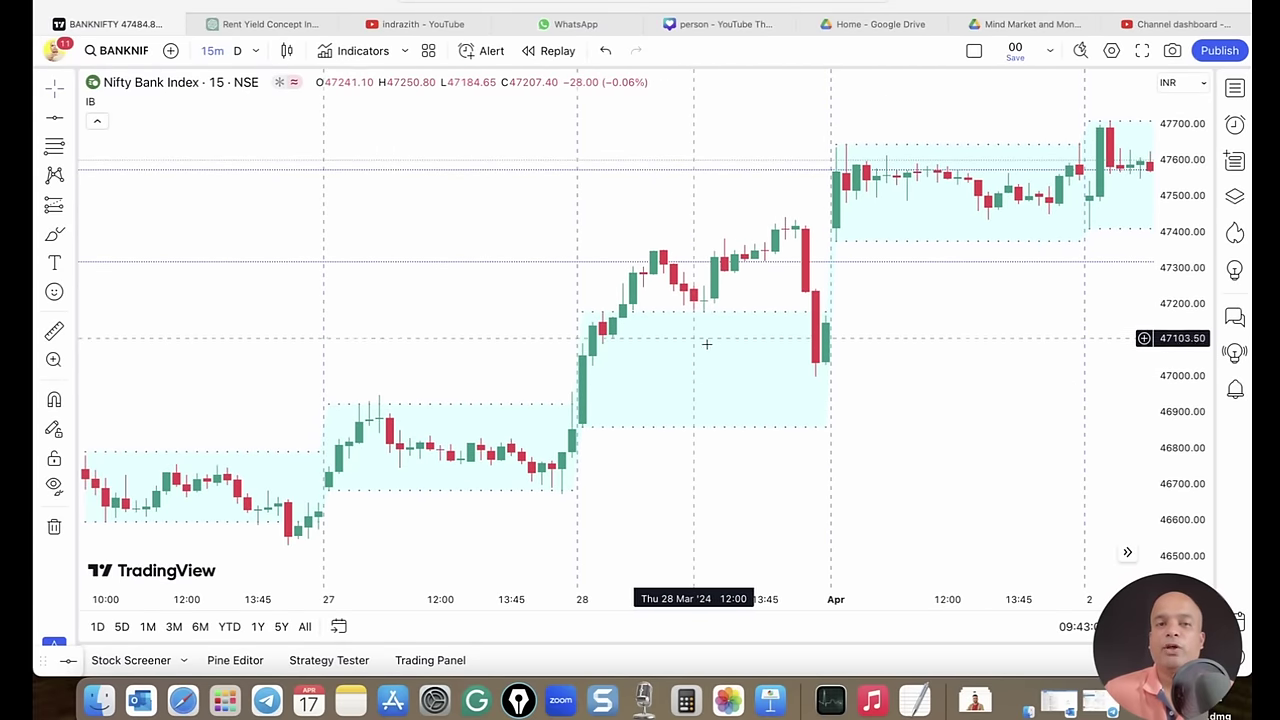
left_click_drag(470, 345, 895, 380)
left_click_drag(620, 380, 827, 382)
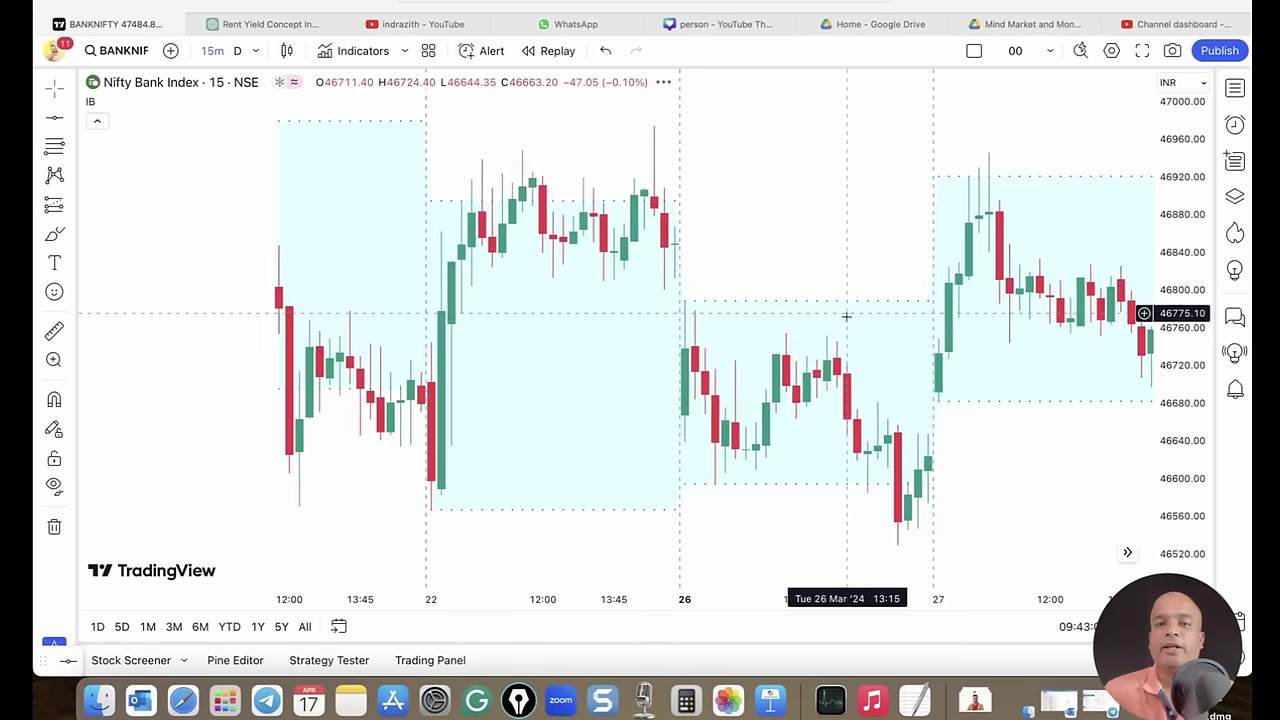
left_click_drag(563, 409, 817, 346)
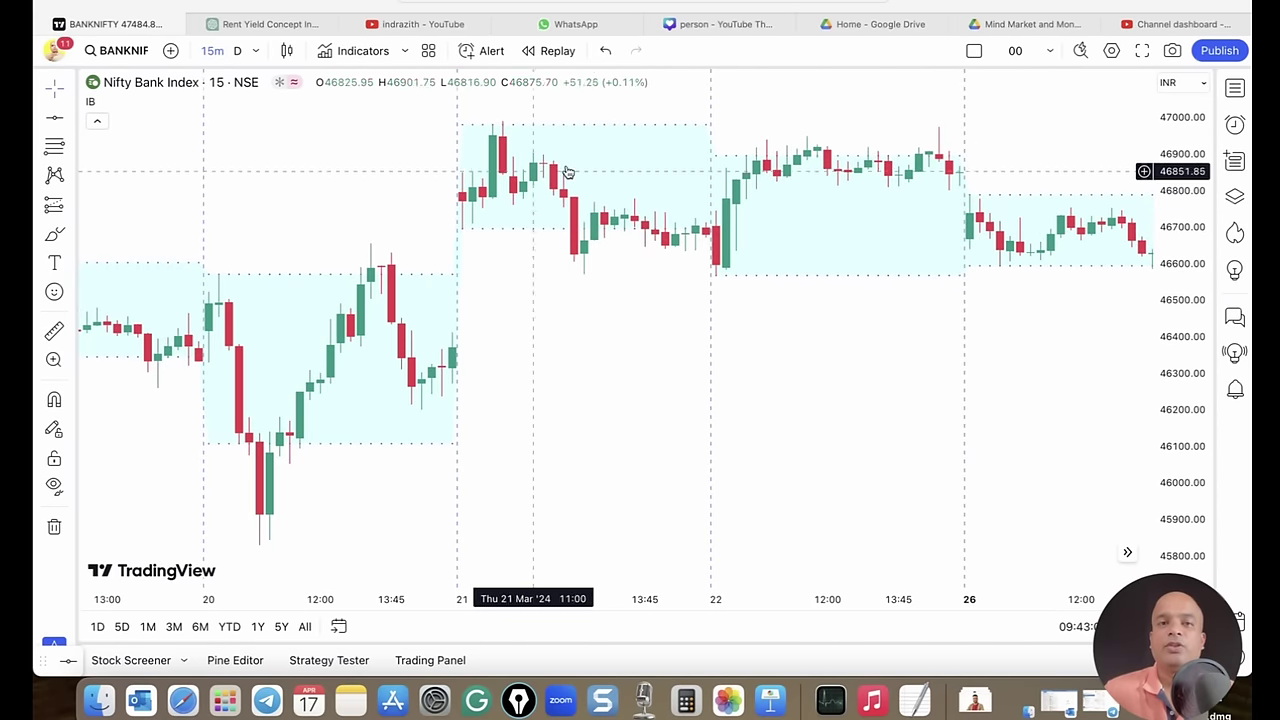
left_click_drag(575, 195, 846, 331)
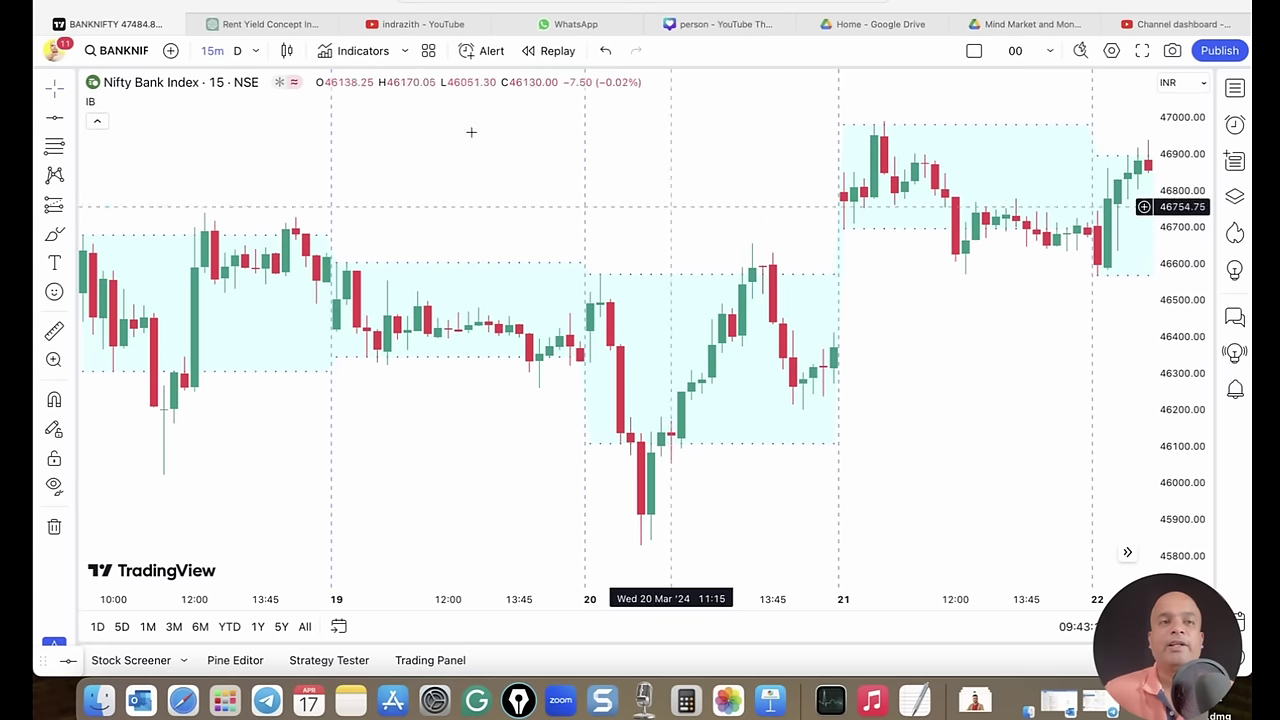
- View the latest BANKNIFTY price action on the 1D timeframe with a reset view, and return to the 15-minute timeframe
left_click(237, 52)
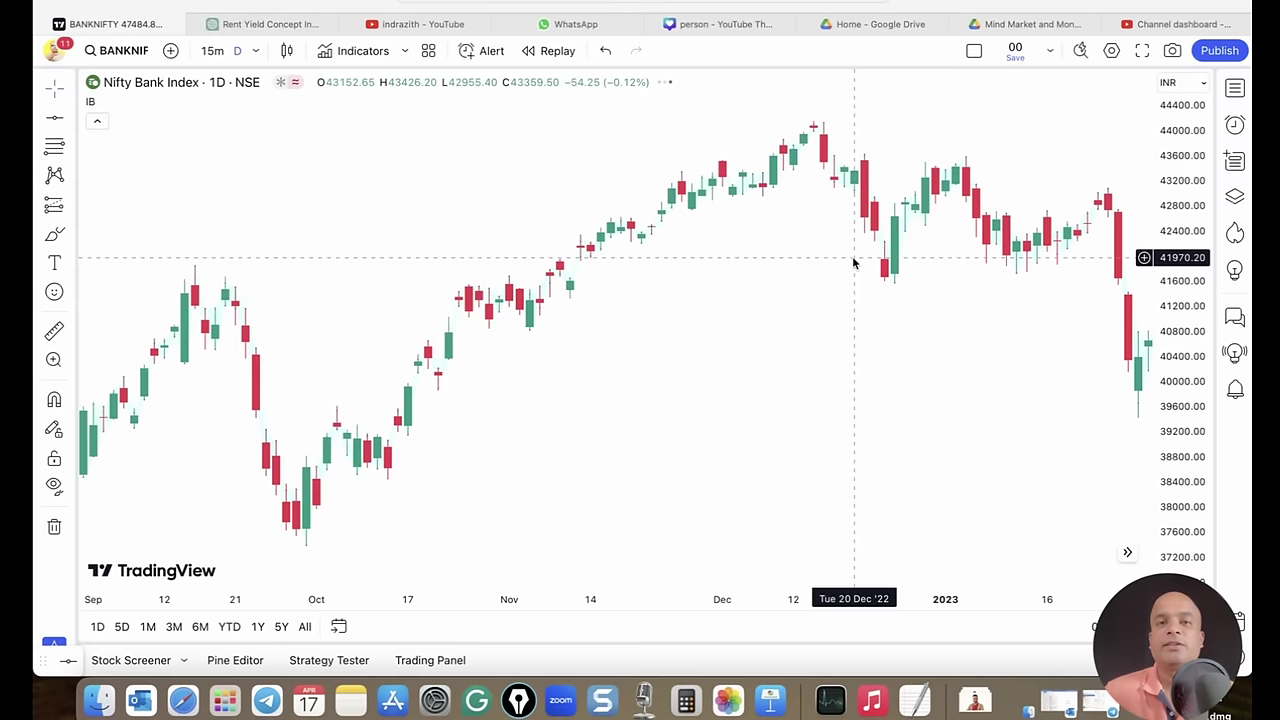
right_click(537, 147)
left_click(600, 157)
scroll(881, 392, "right", 5)
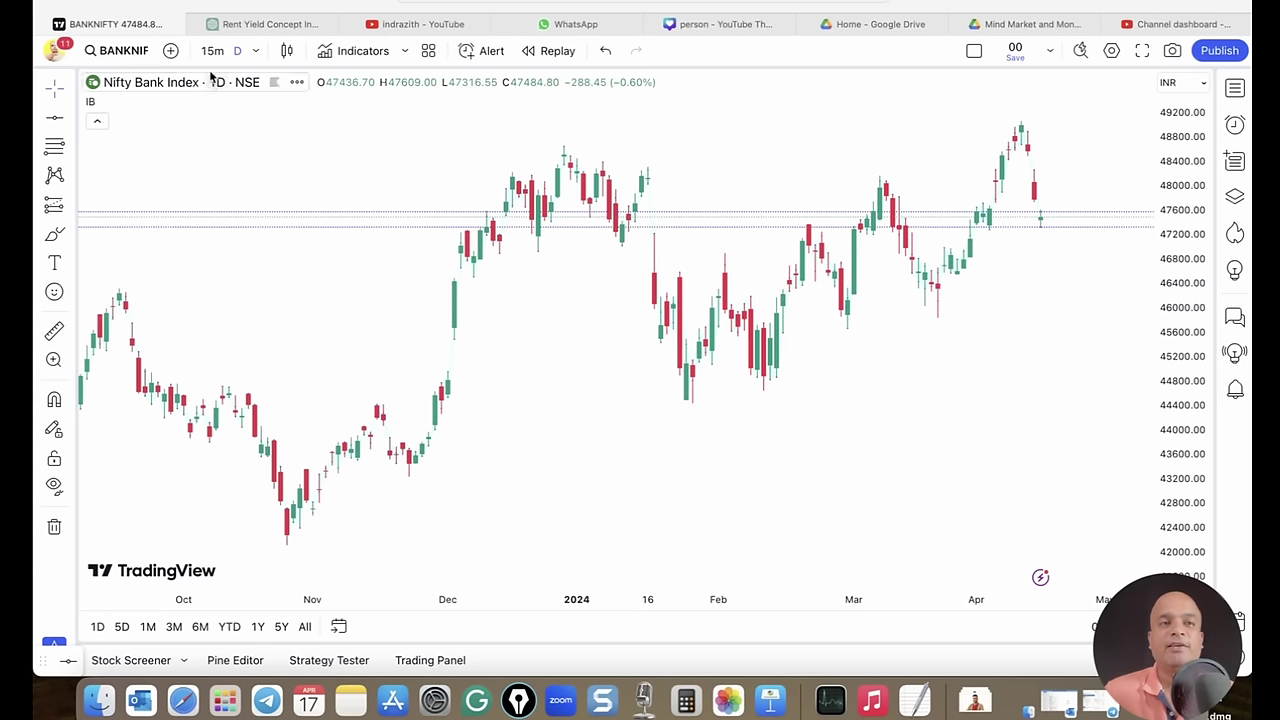
type("15")
key("Return")
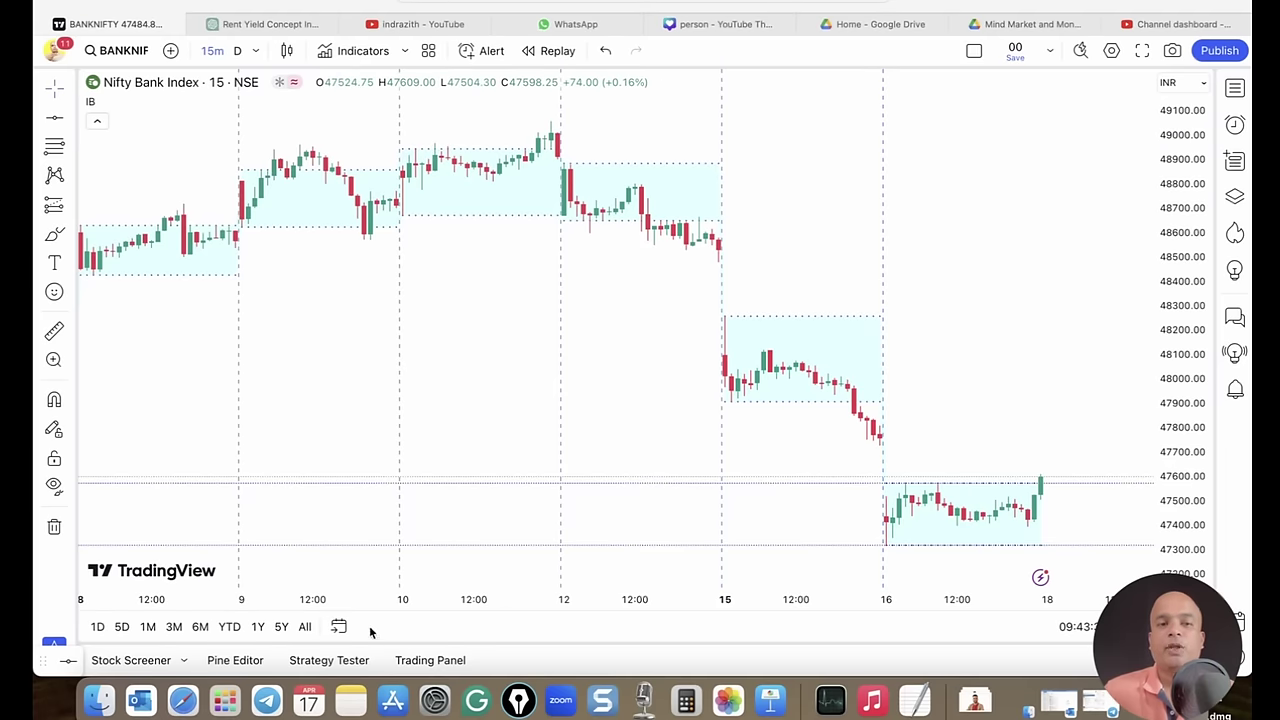
- Jump the chart to 20 March 2024 and examine the initial balance zones of the sessions back to 12 March
left_click(338, 626)
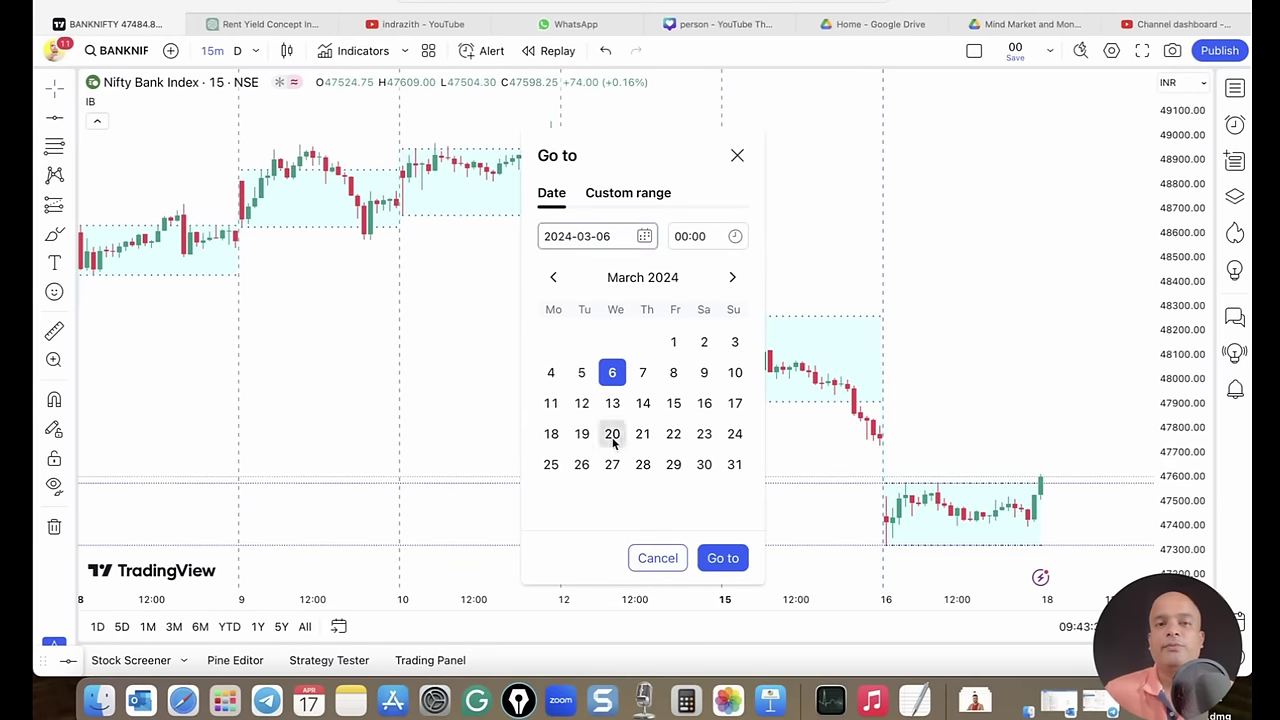
left_click(723, 558)
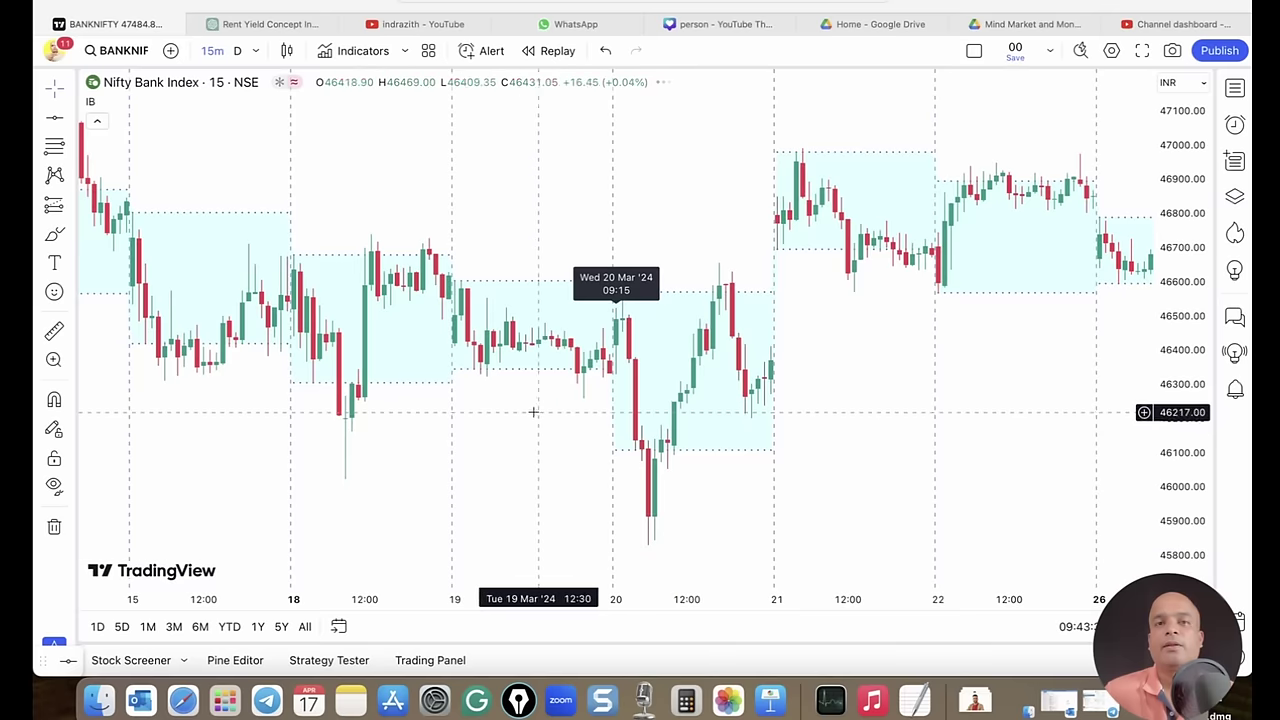
left_click_drag(608, 437, 798, 469)
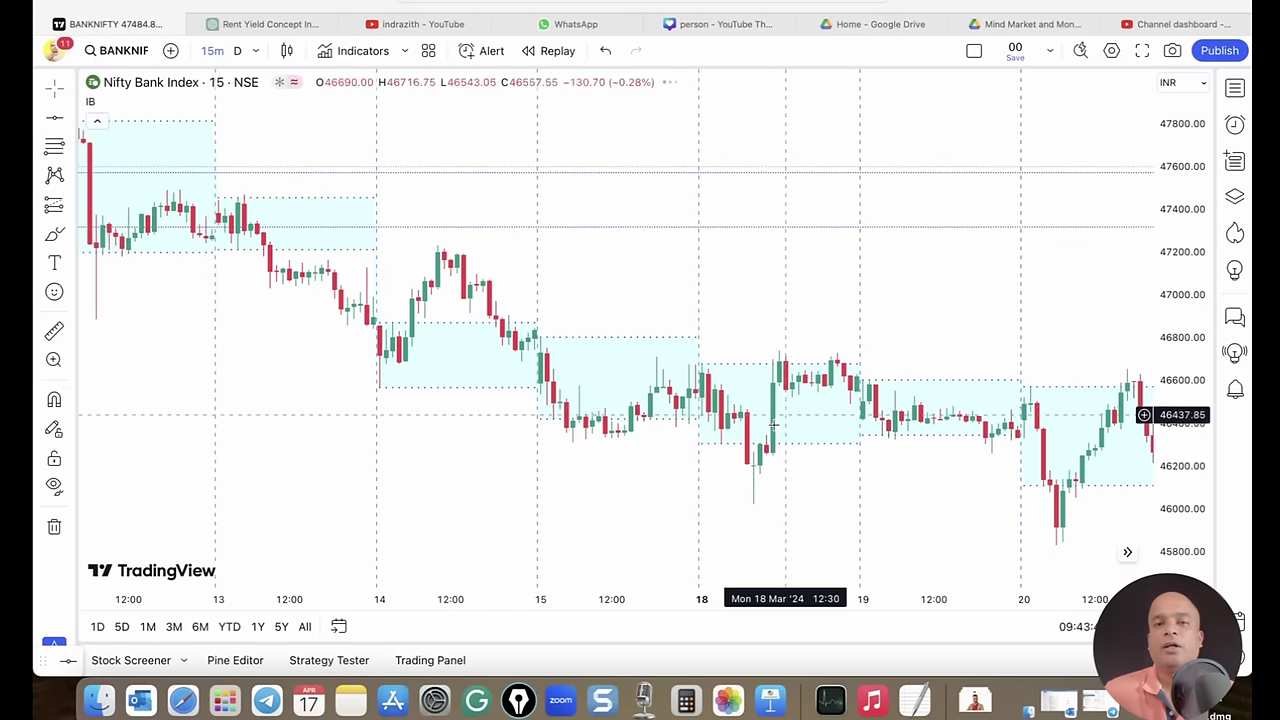
scroll(675, 400, "left", 5)
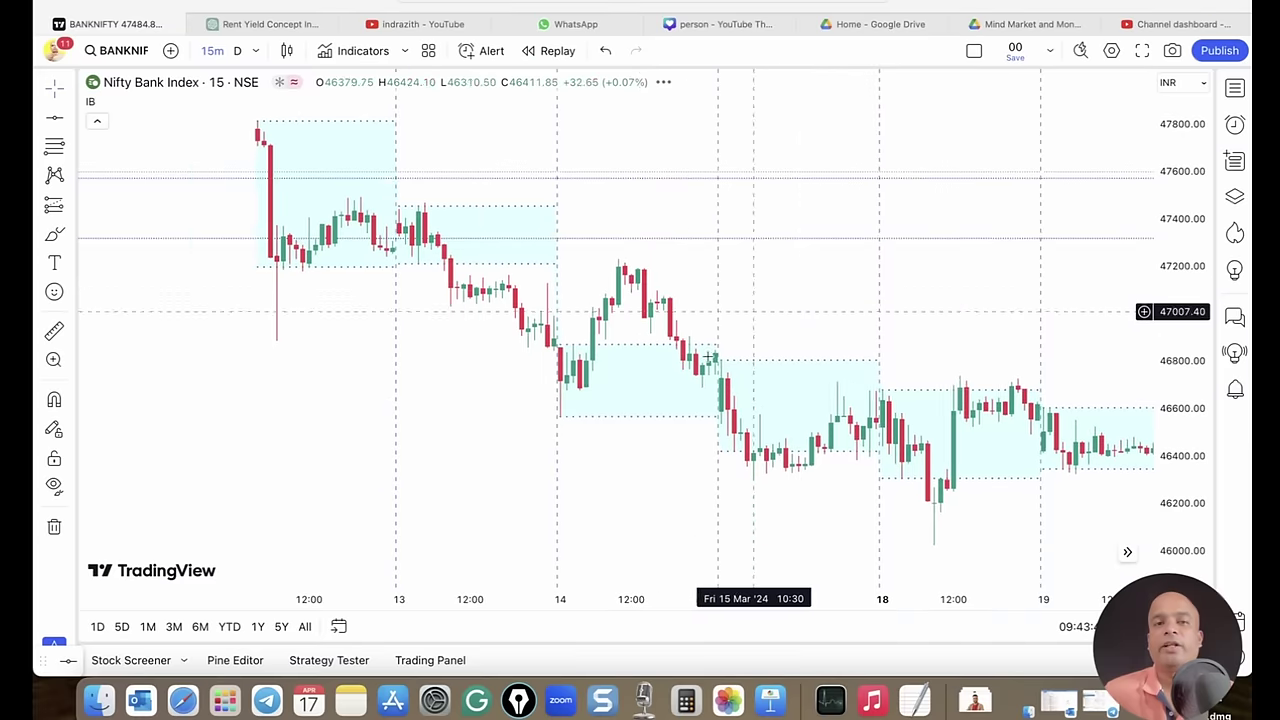
- Examine how price behaves around the BANKNIFTY initial balance zones, going back from 15 March to 27 February 2024
scroll(563, 389, "left", 5)
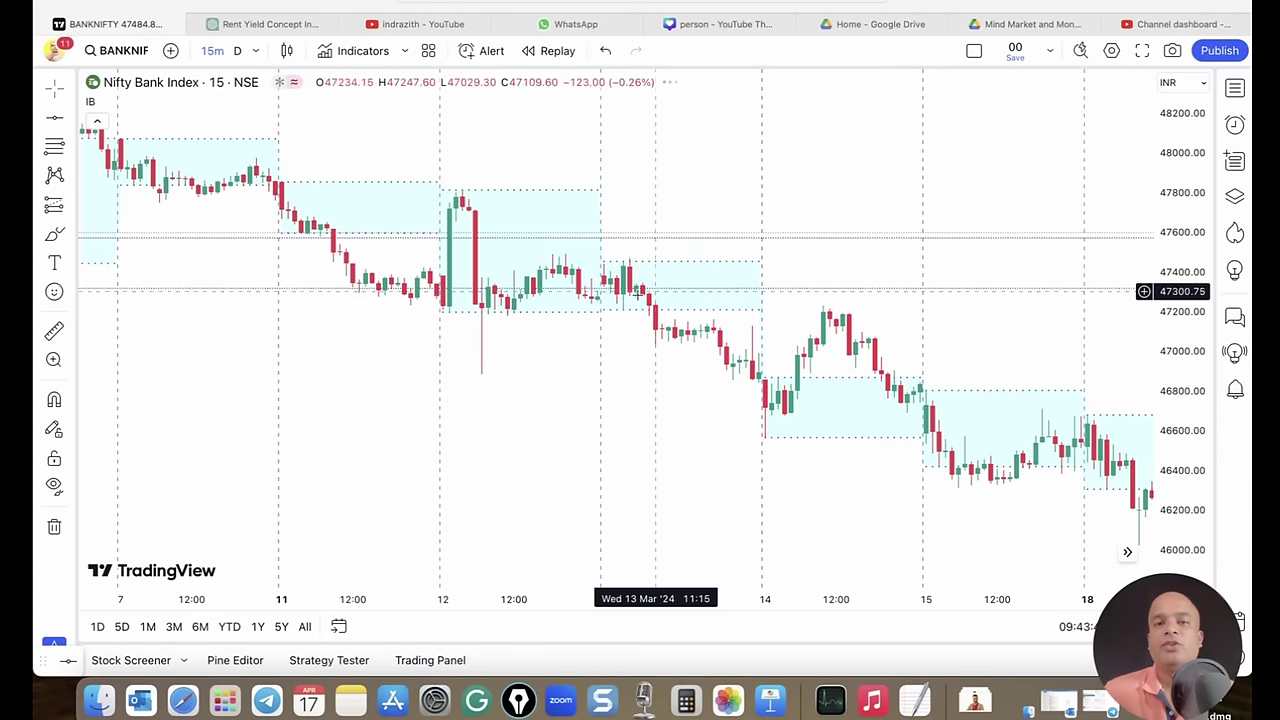
scroll(580, 360, "left", 5)
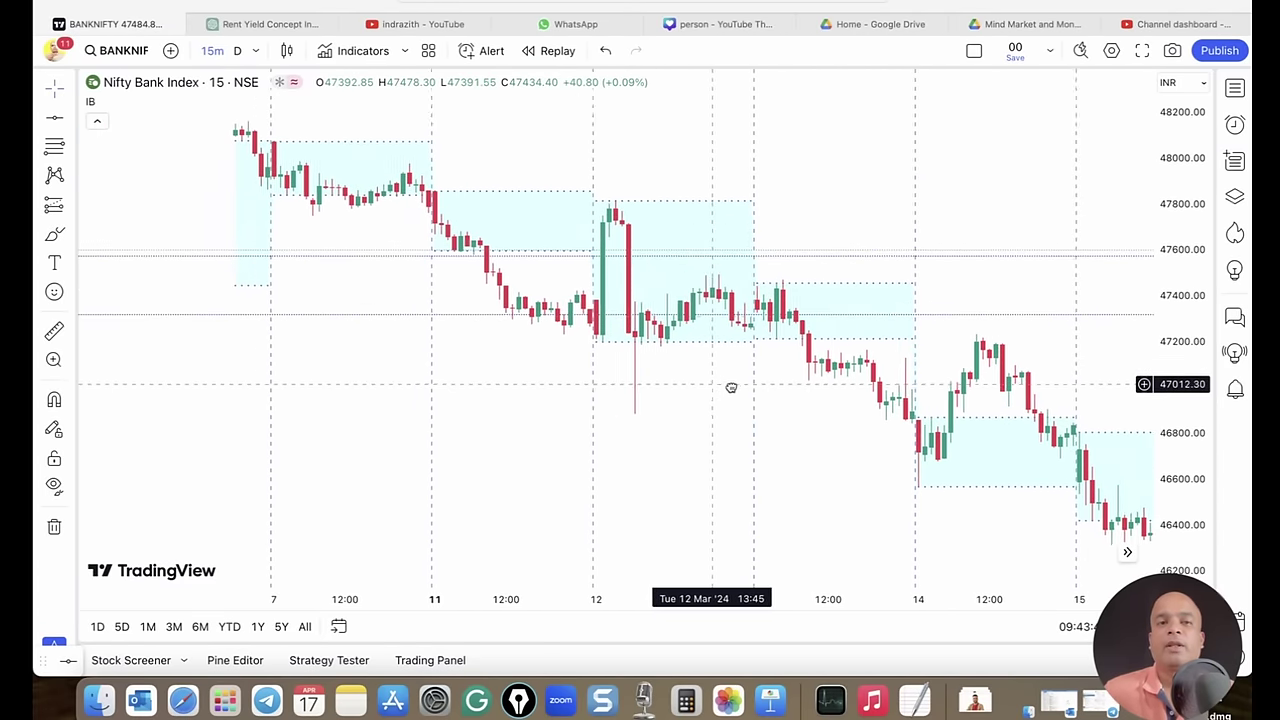
scroll(600, 300, "left", 5)
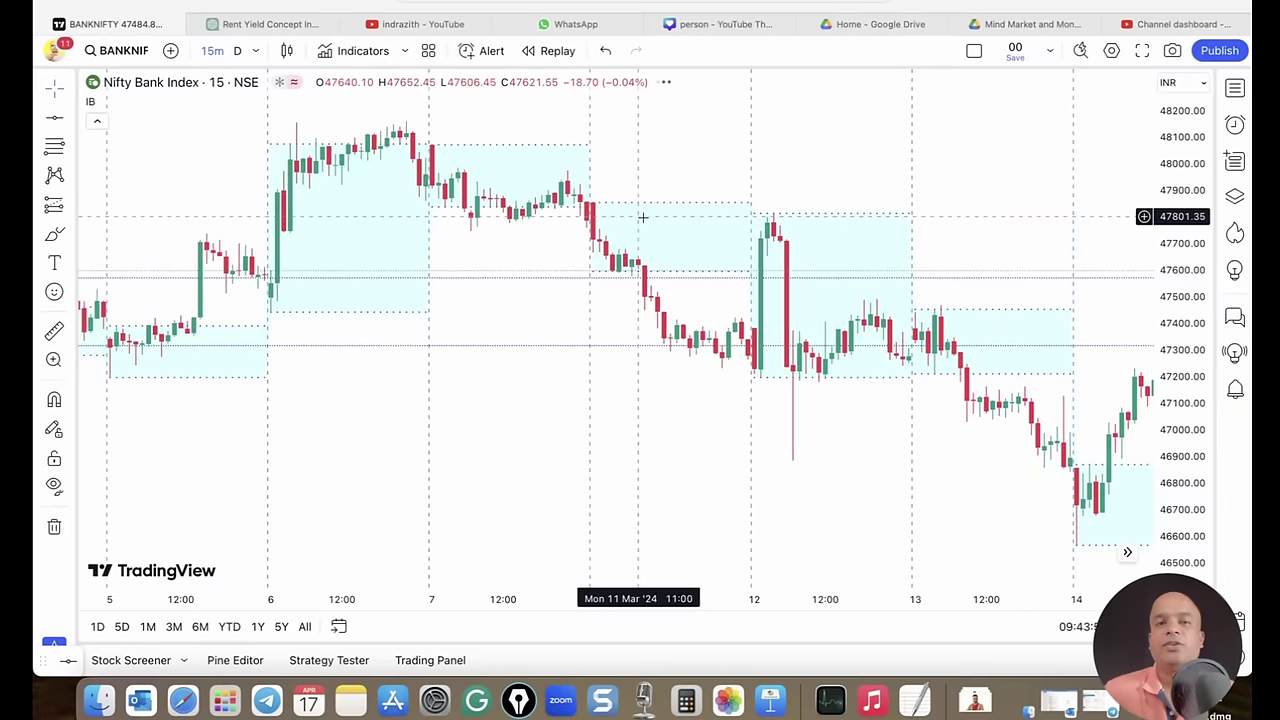
scroll(672, 320, "left", 5)
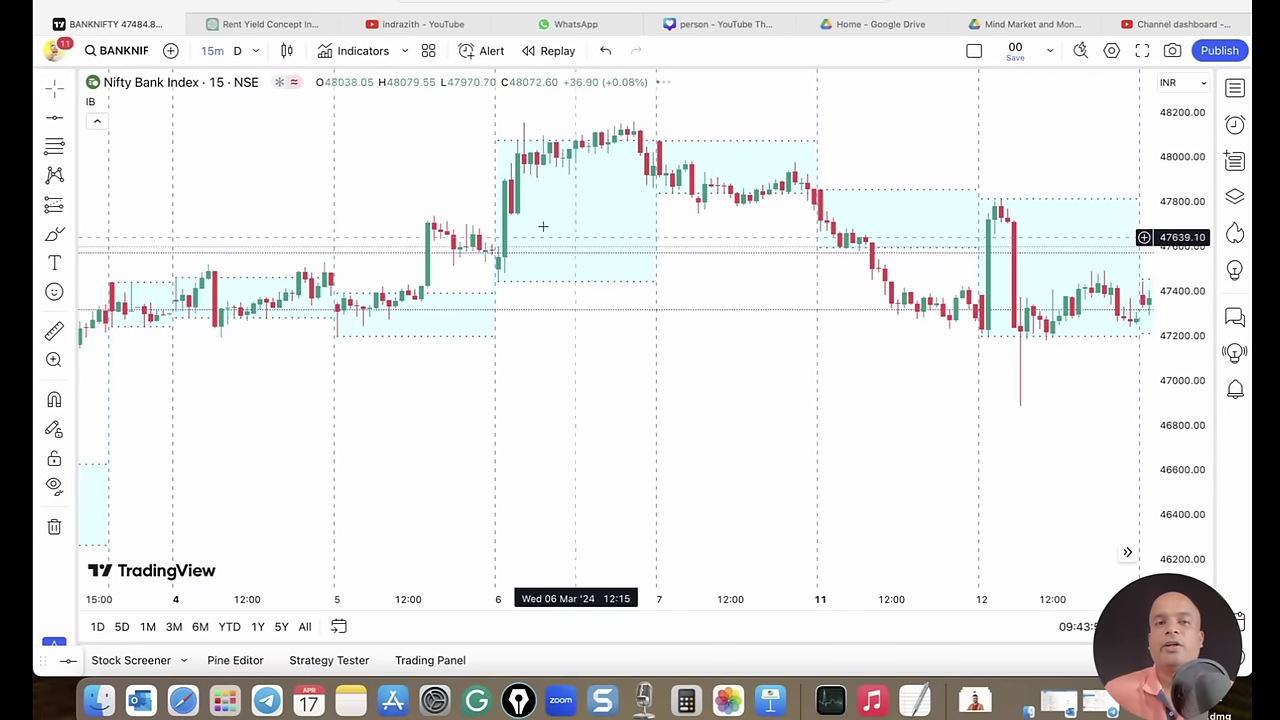
scroll(560, 385, "left", 3)
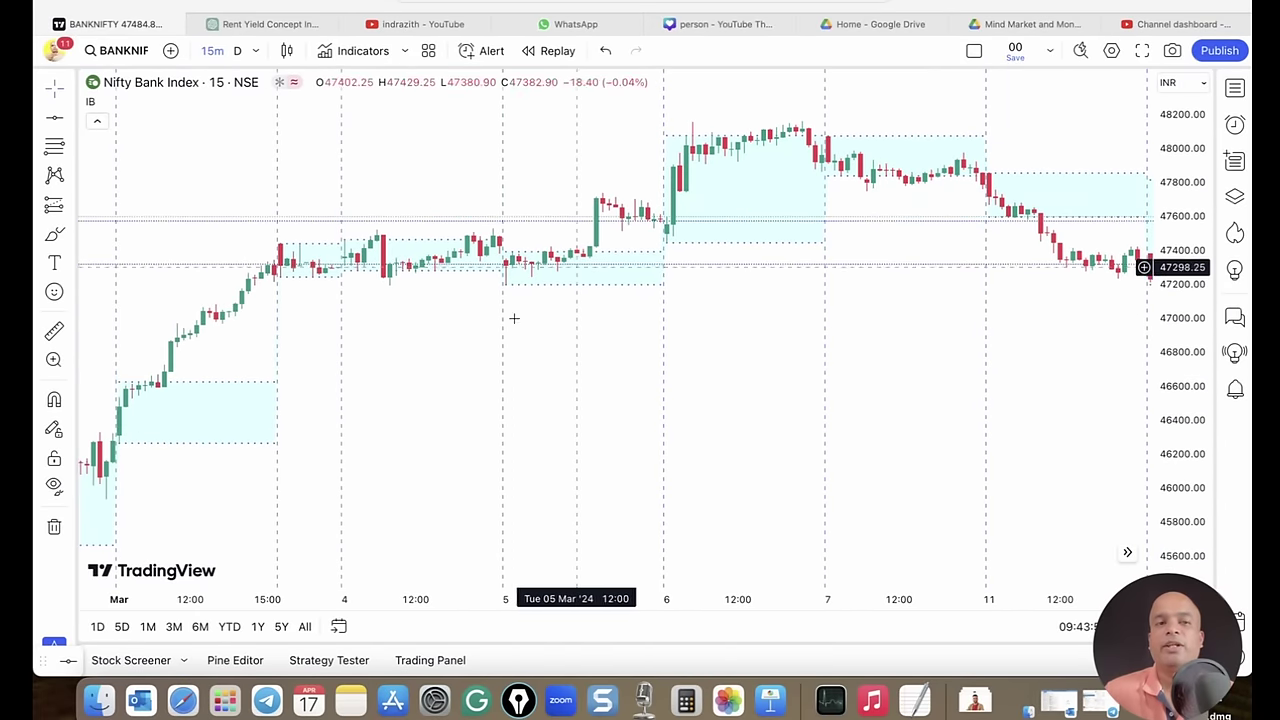
scroll(511, 320, "left", 4)
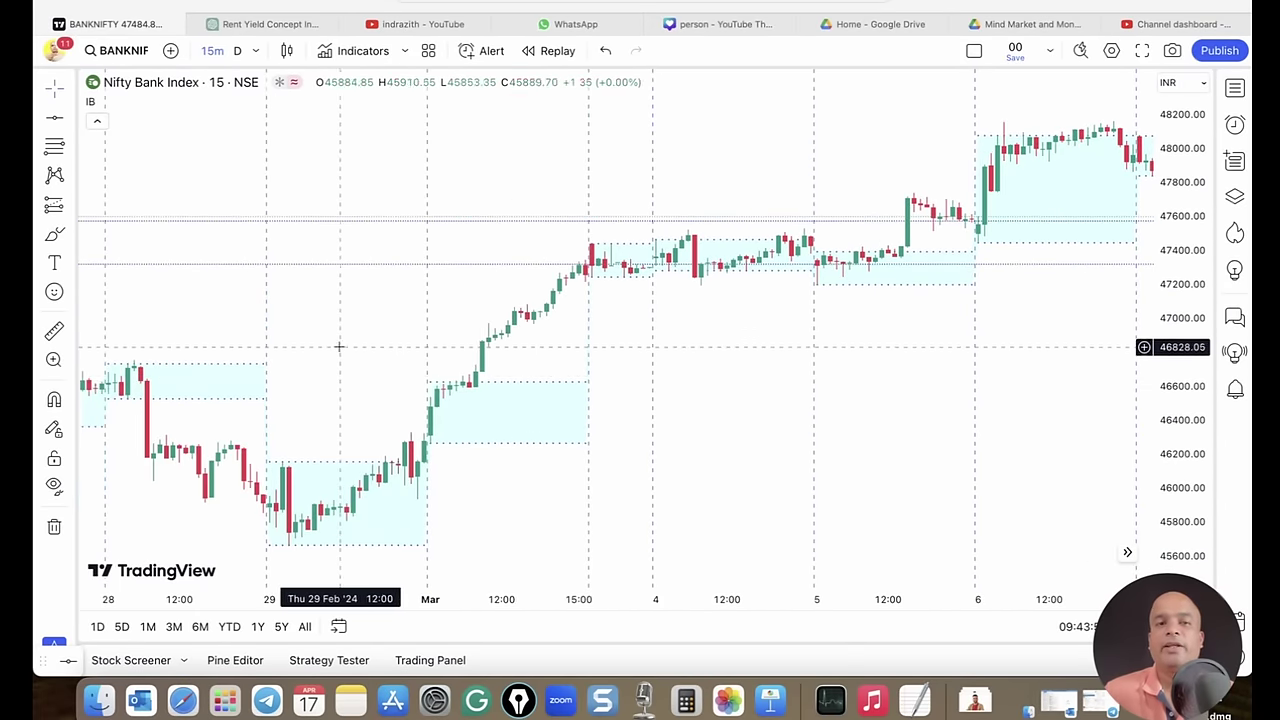
left_click_drag(337, 346, 651, 389)
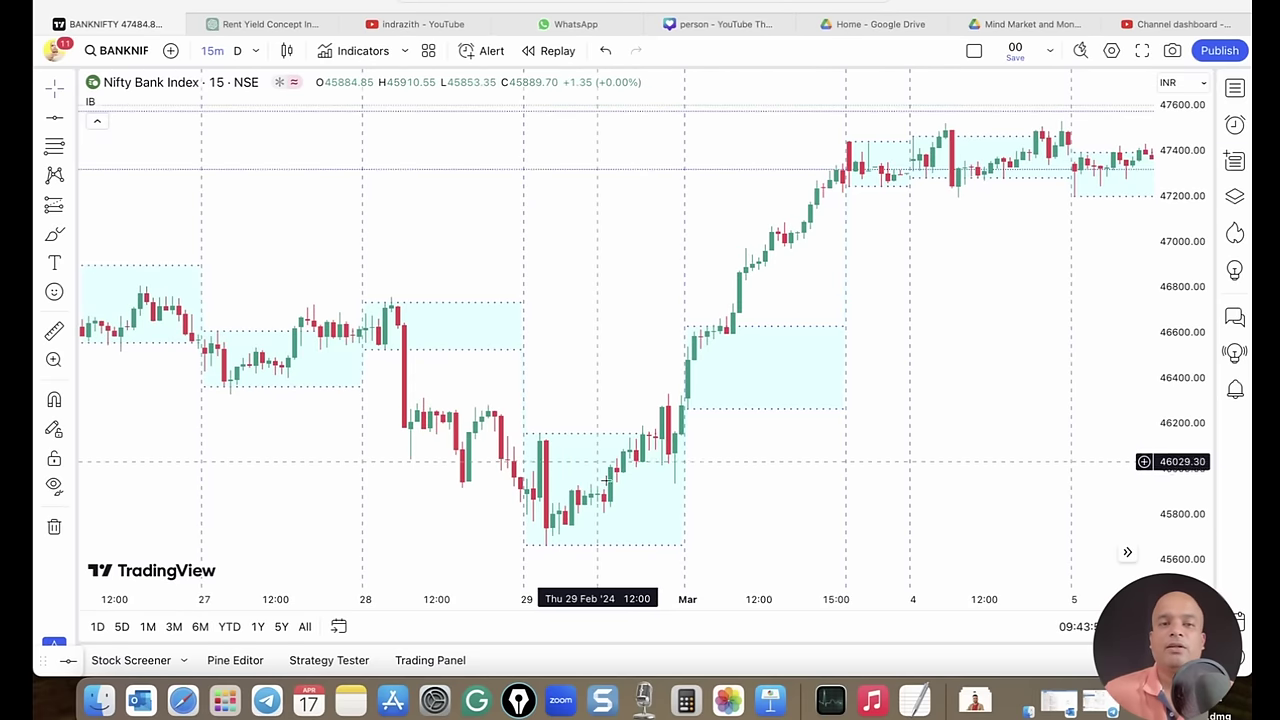